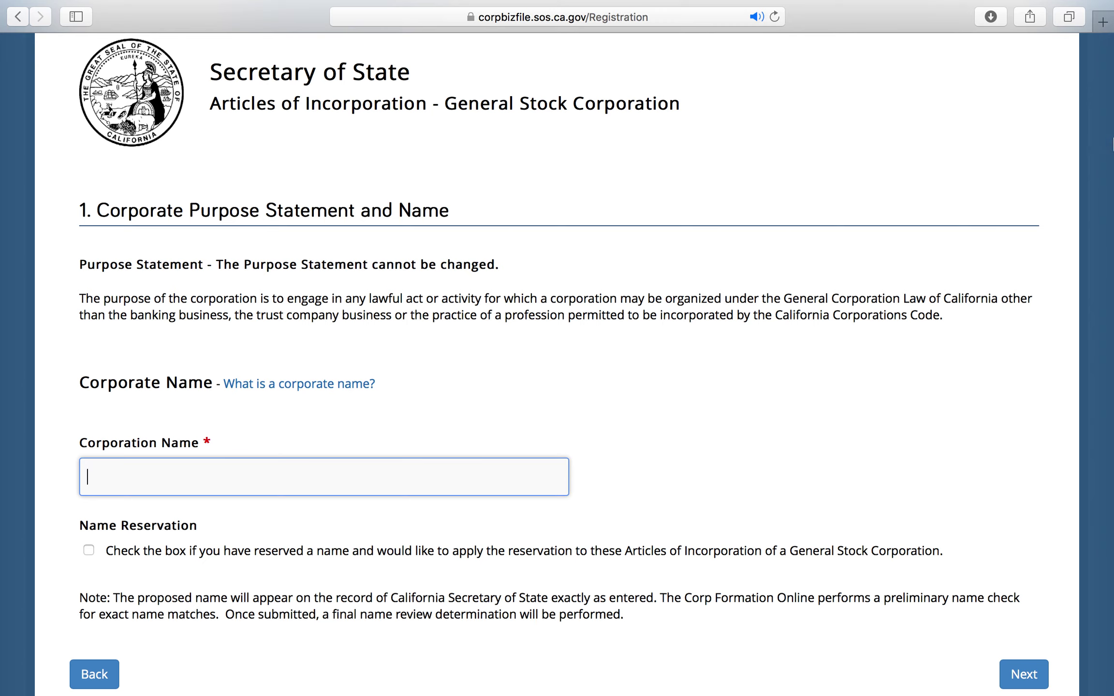
# Enter 'app.inc' as the corporation name
pyautogui.write('app.inc')
# Go to the Business Addresses step and set the country to United States of America
pyautogui.click(1019, 671)
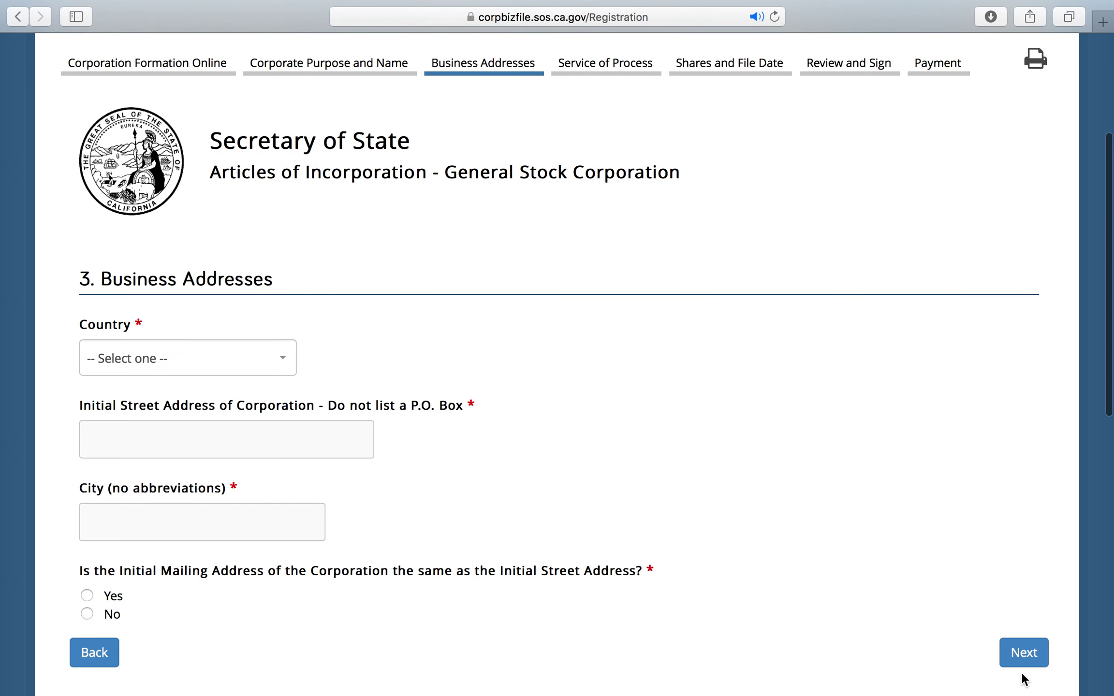
pyautogui.click(275, 362)
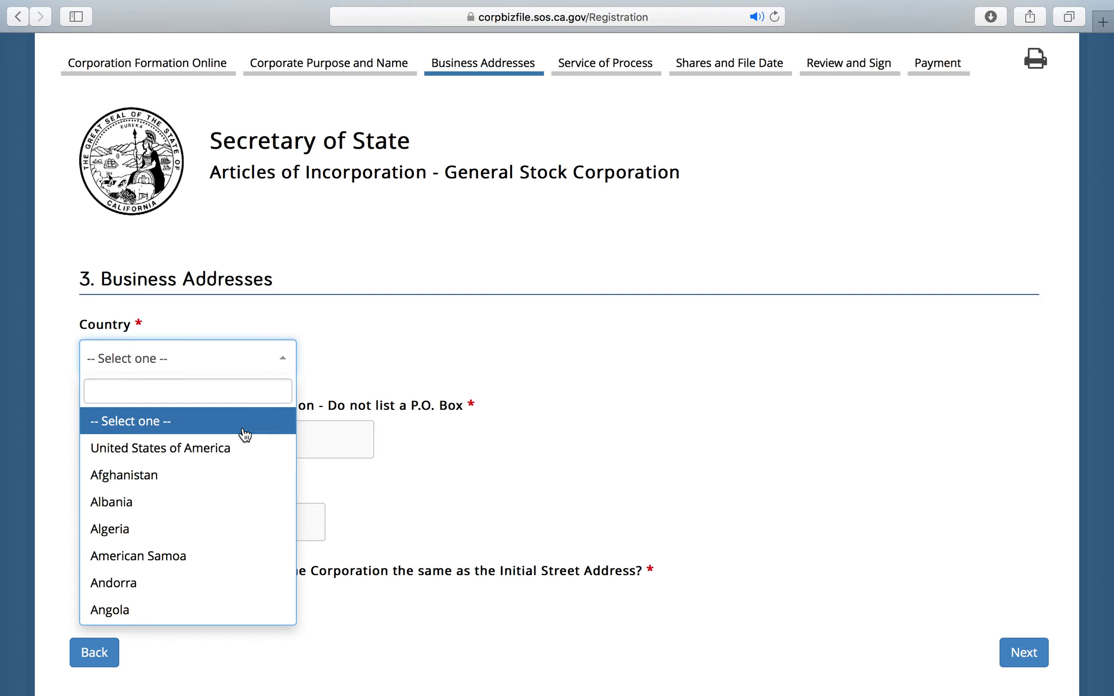
pyautogui.click(236, 450)
pyautogui.click(252, 439)
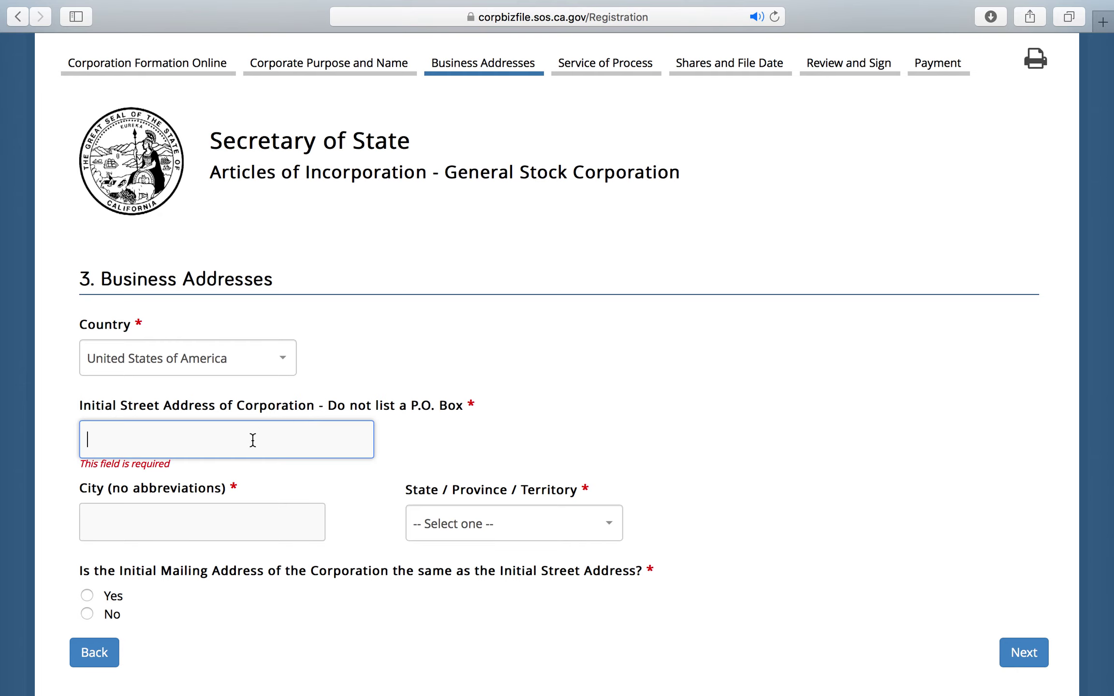
# Exit full screen and bring the other browser window forward
pyautogui.click(53, 38)
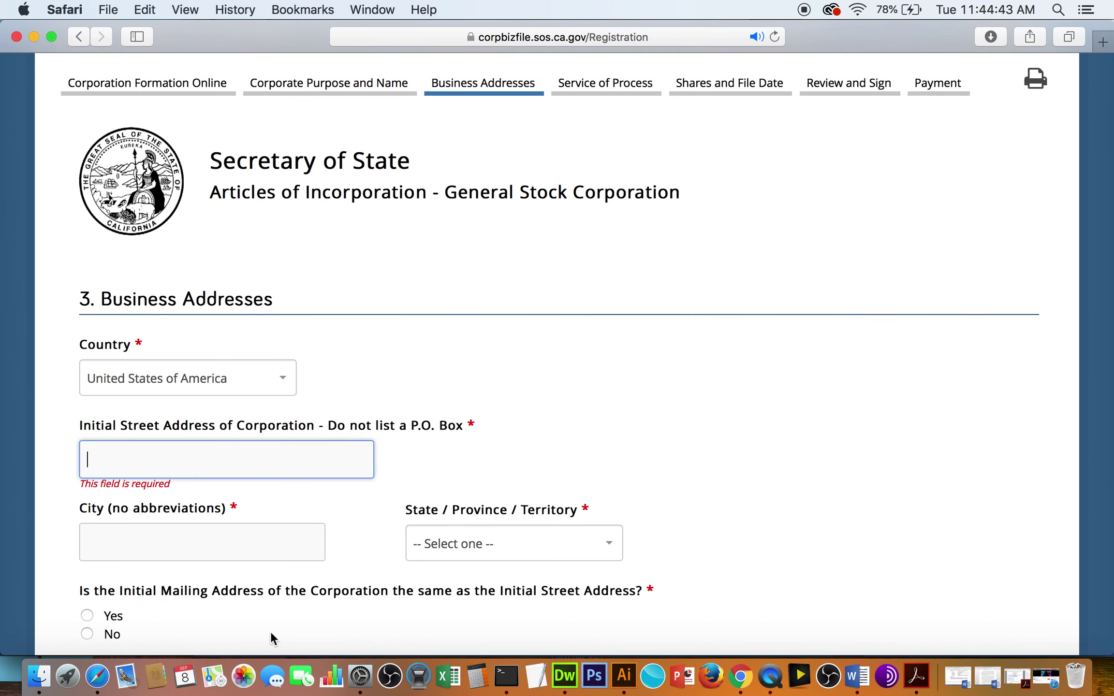
pyautogui.rightClick(99, 678)
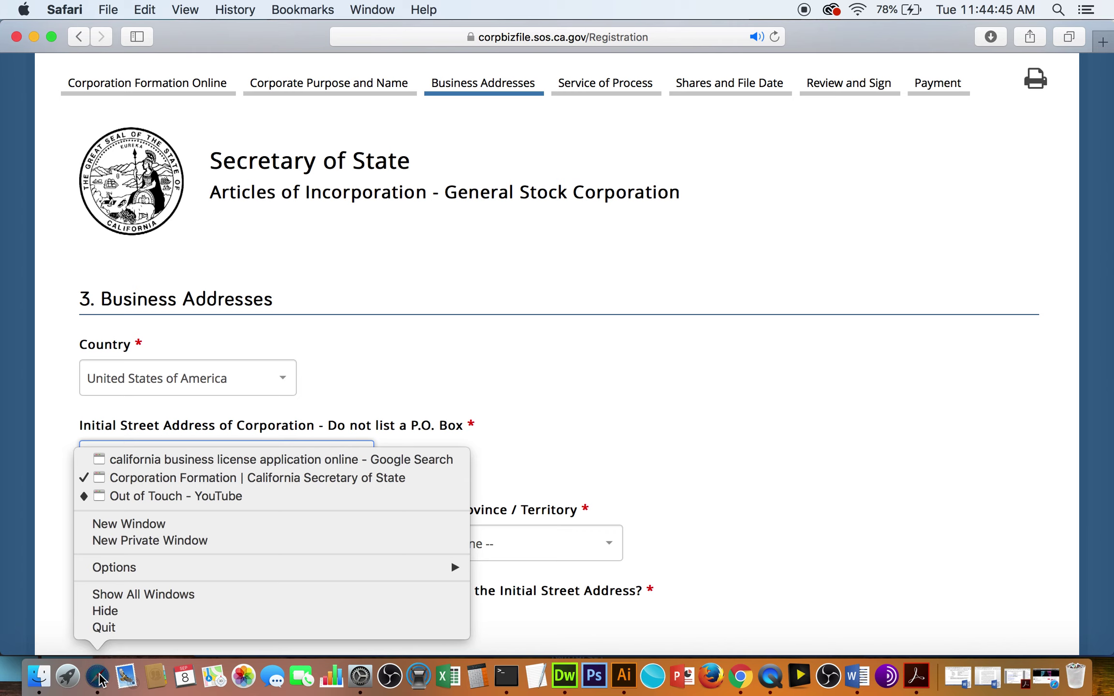
pyautogui.click(169, 499)
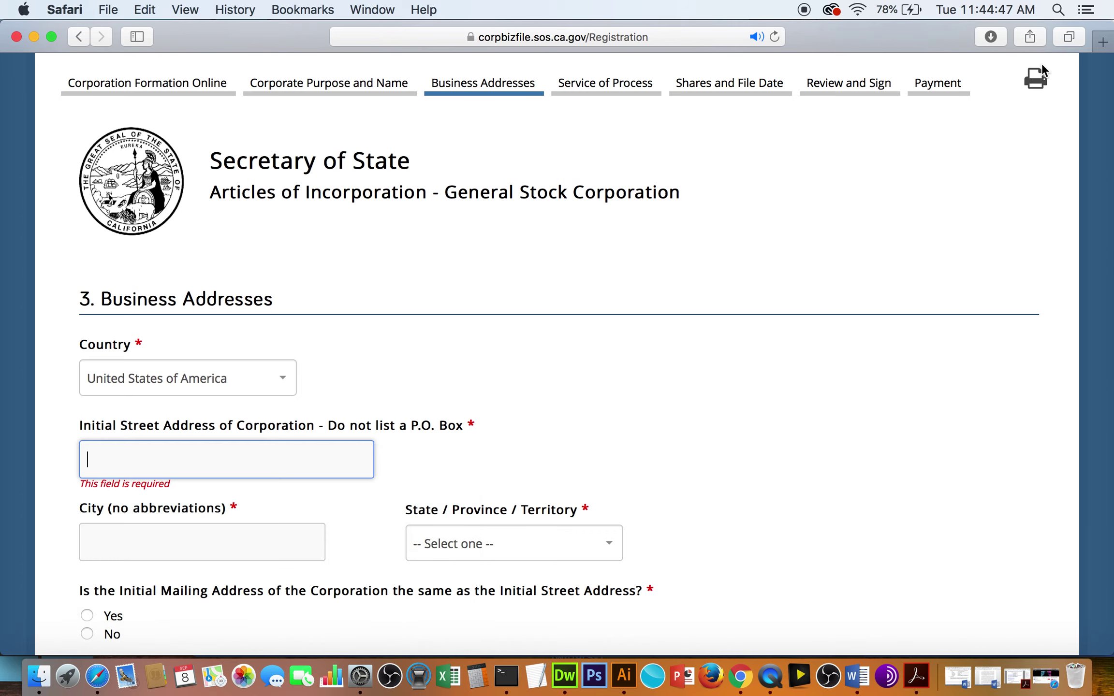
pyautogui.click(947, 63)
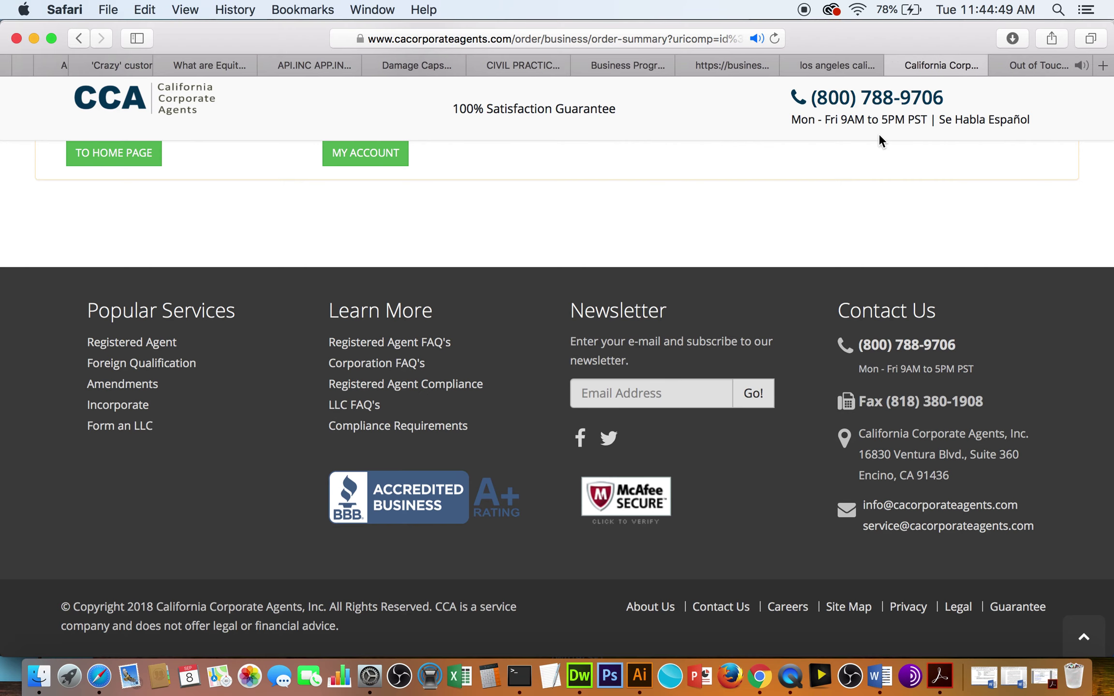
pyautogui.moveTo(860, 453); pyautogui.dragTo(1032, 455)
pyautogui.press('super+c')
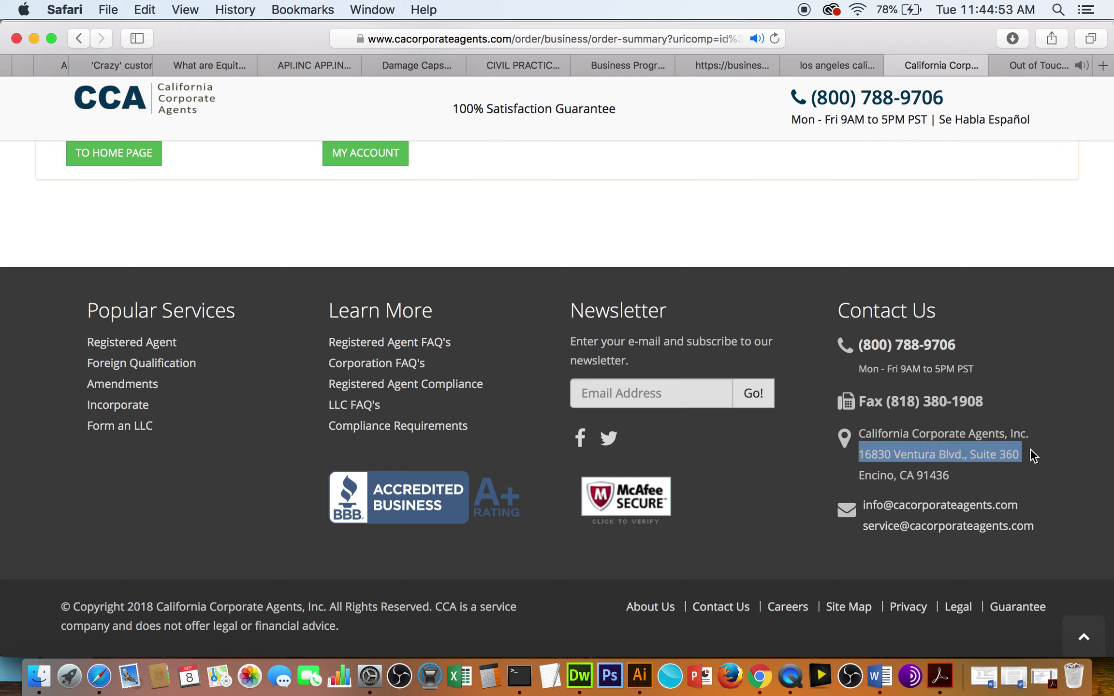
pyautogui.rightClick(101, 672)
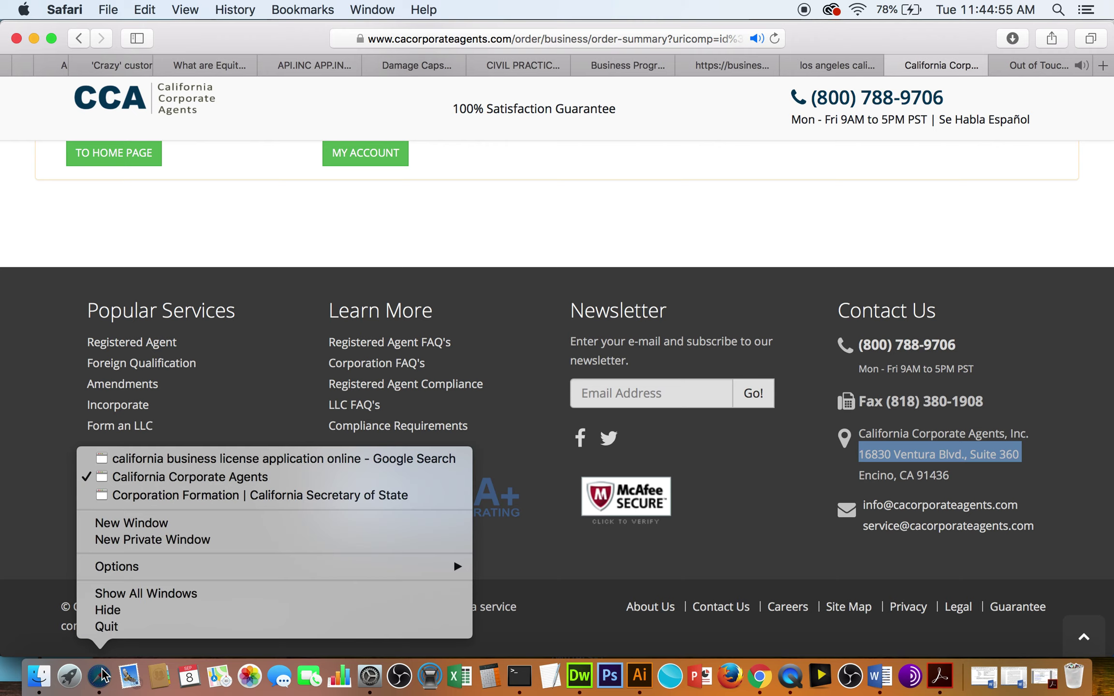
pyautogui.click(154, 498)
pyautogui.press('super+v')
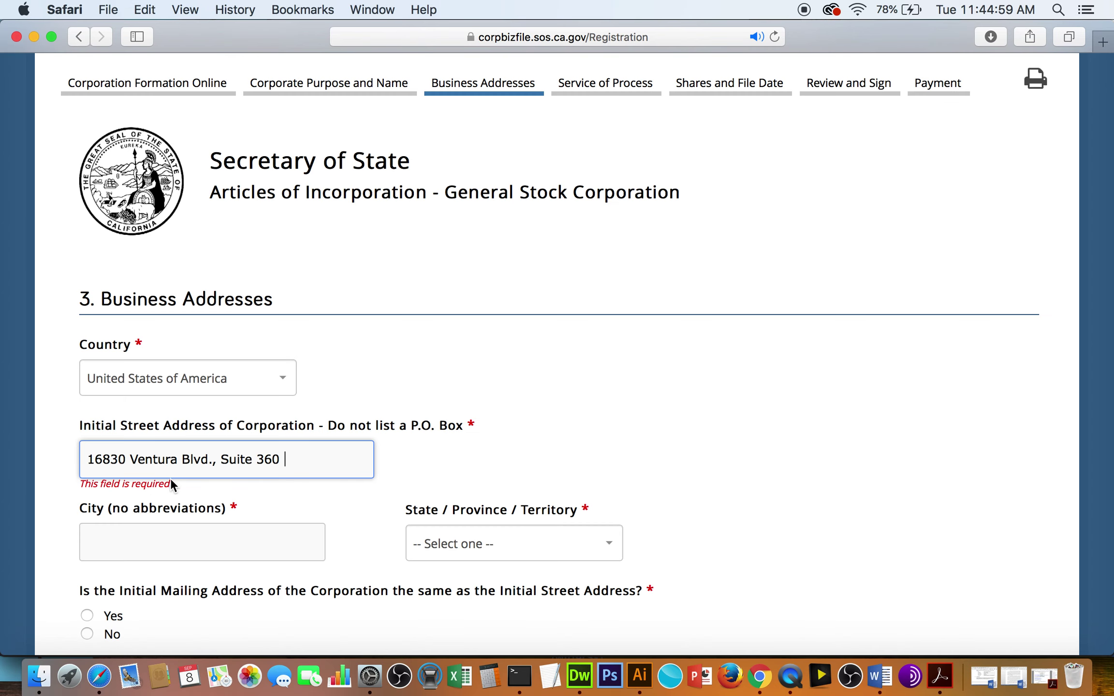
pyautogui.click(215, 543)
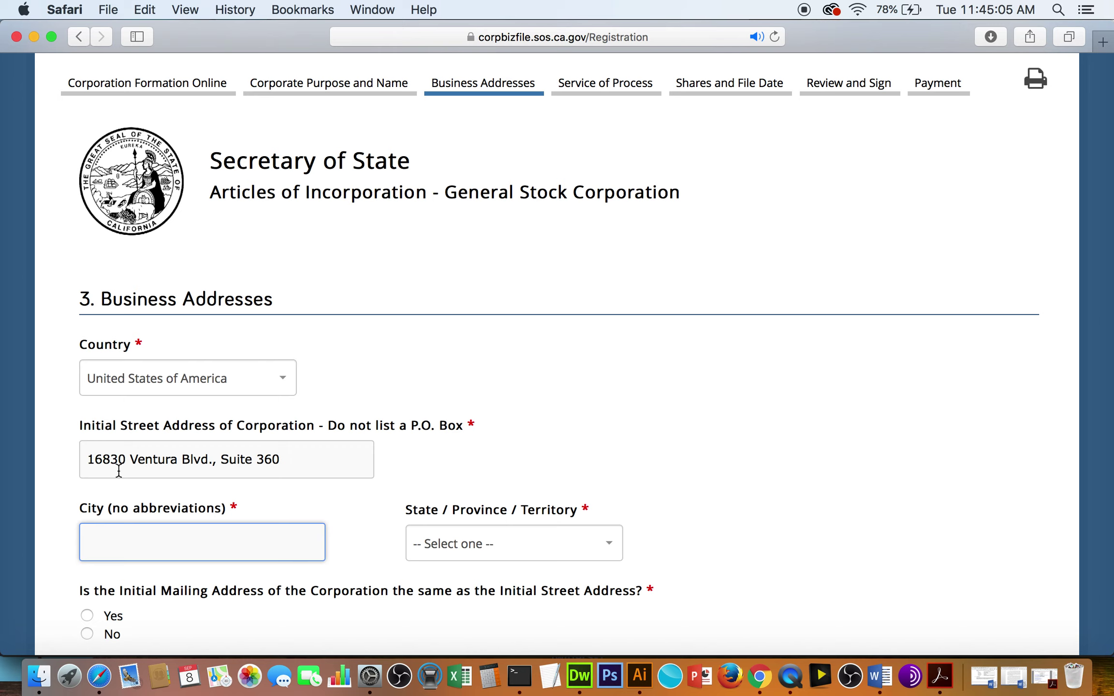
# Copy the city name Encino from the agents' page and return to the form's City field
pyautogui.rightClick(99, 676)
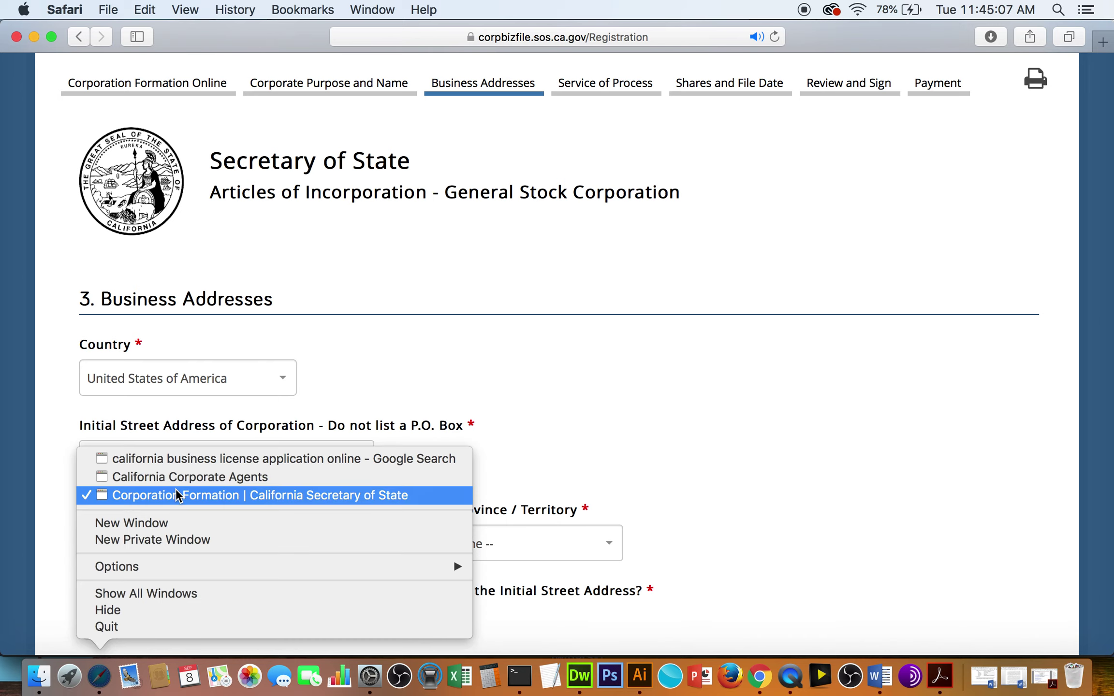
pyautogui.click(181, 477)
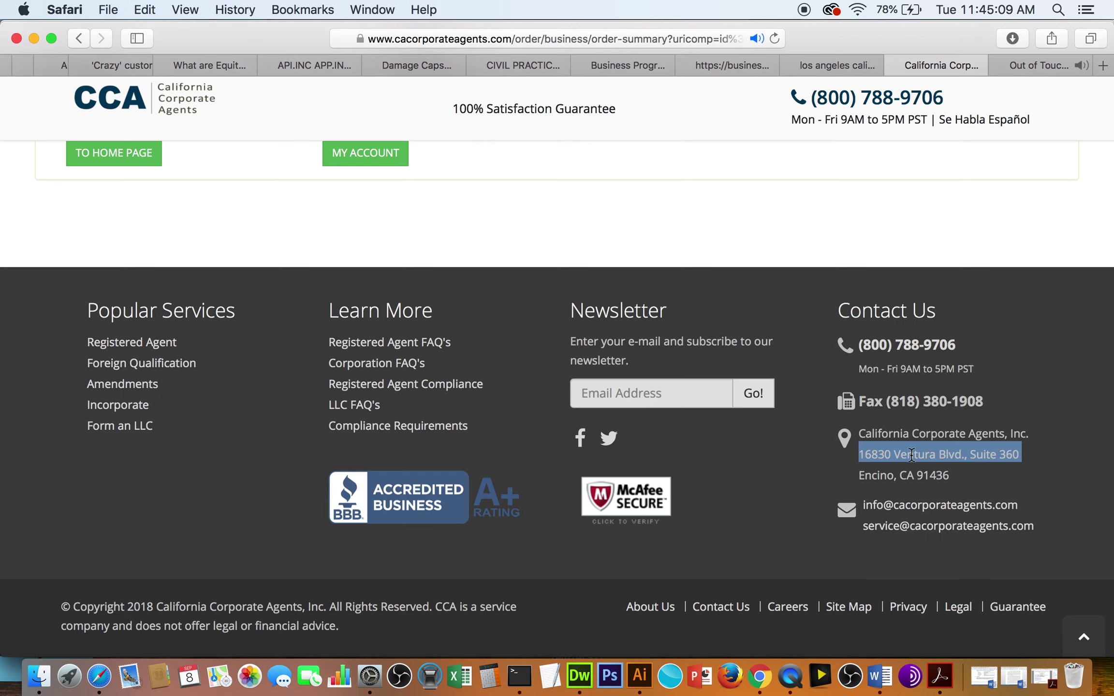
pyautogui.click(897, 475)
pyautogui.moveTo(861, 475); pyautogui.dragTo(895, 475)
pyautogui.press('super+c')
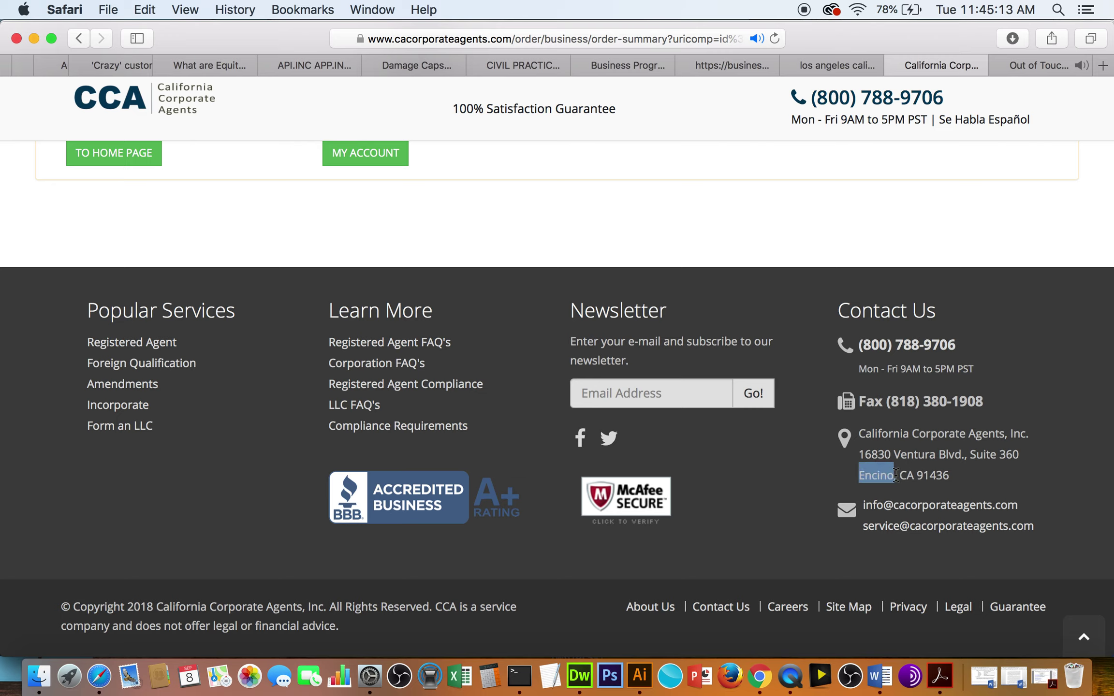
pyautogui.rightClick(101, 680)
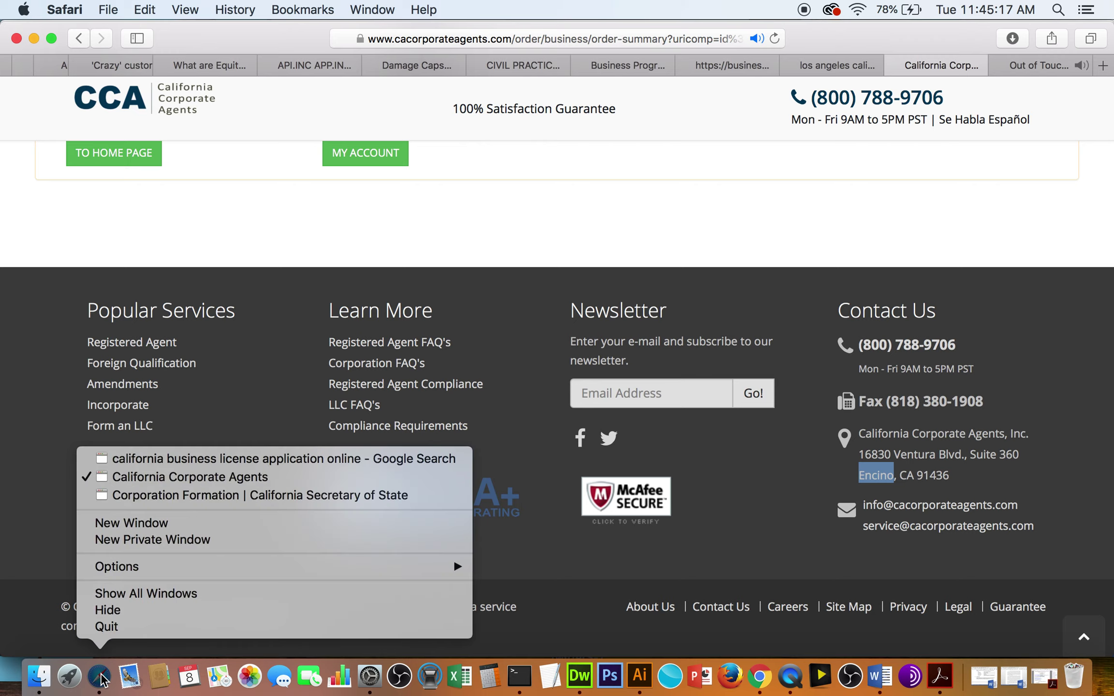
pyautogui.click(152, 500)
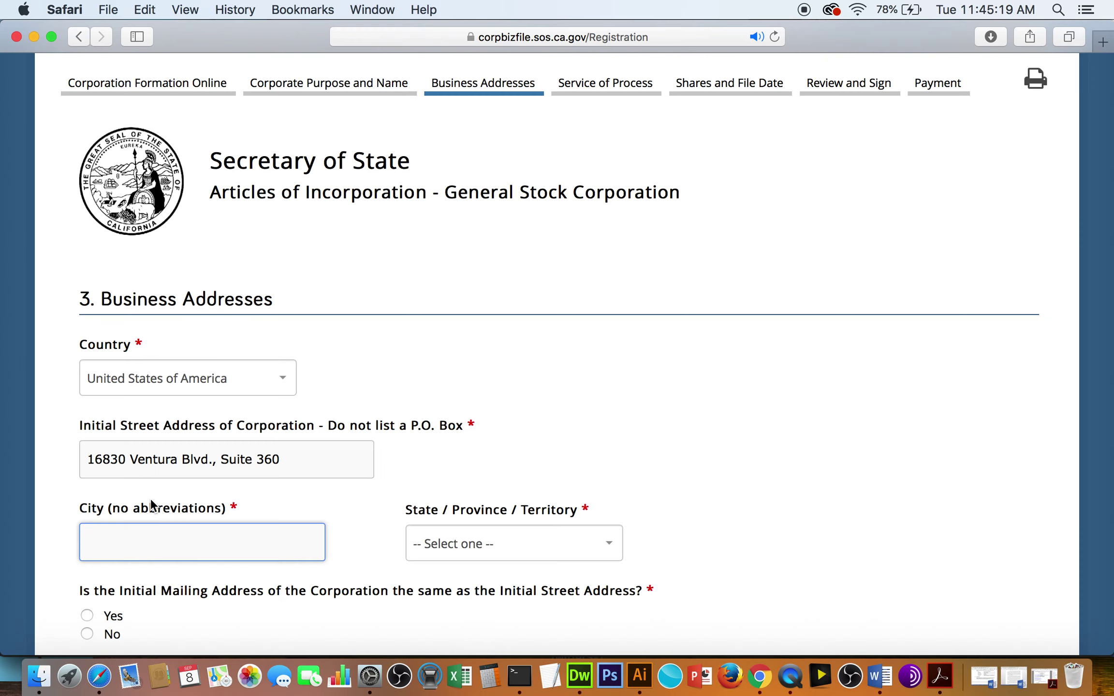
pyautogui.click(149, 547)
# Complete the address as Encino, California 91436, with the same mailing address, and continue
pyautogui.press('super+v')
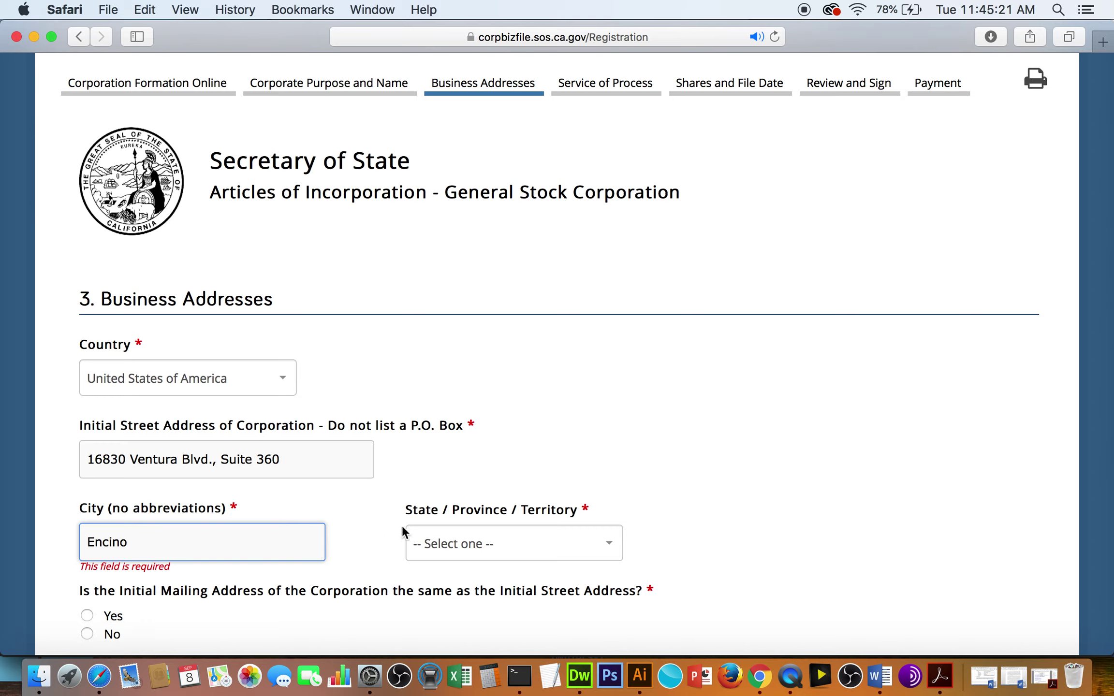
pyautogui.click(393, 490)
pyautogui.click(488, 543)
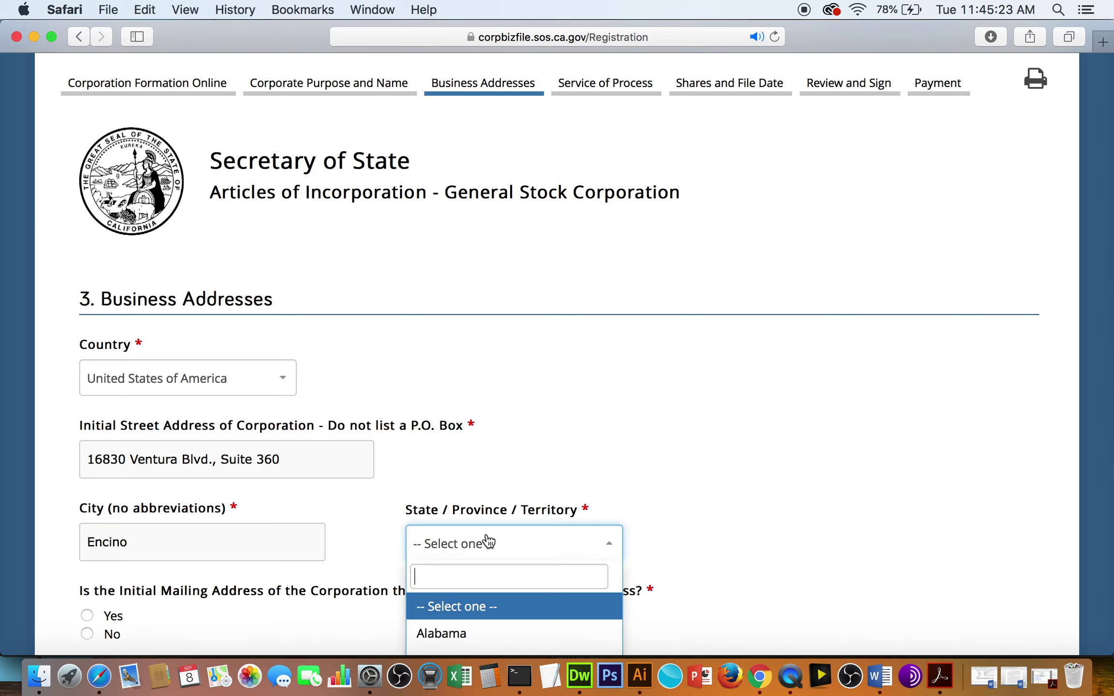
pyautogui.scroll(-5, 472, 582)
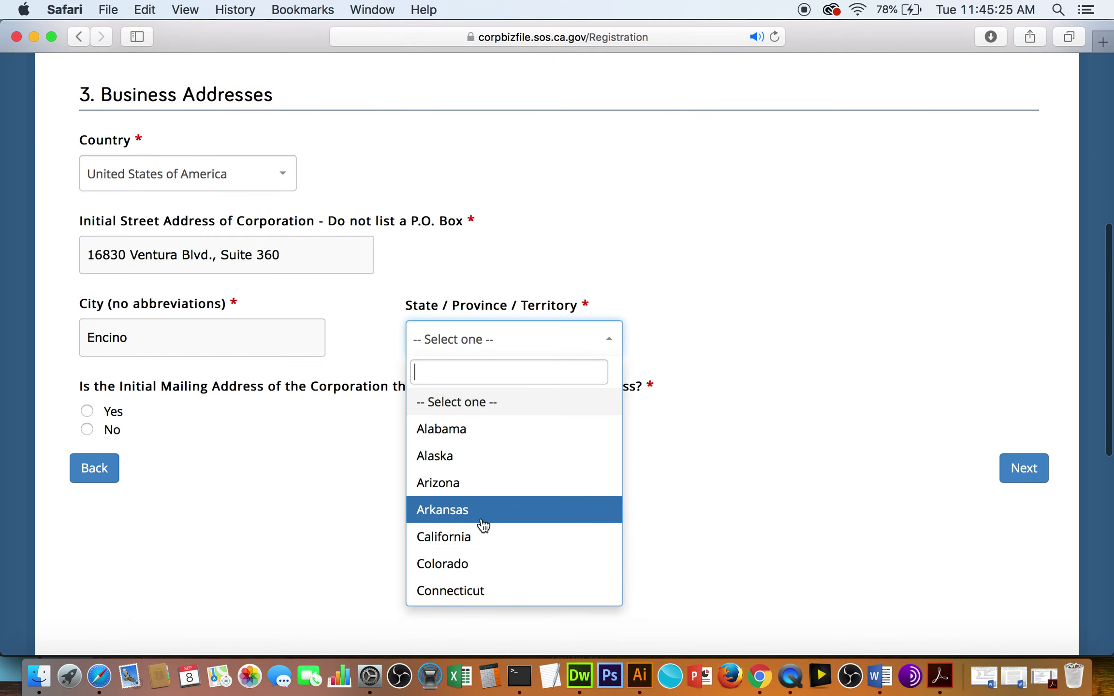
pyautogui.click(472, 538)
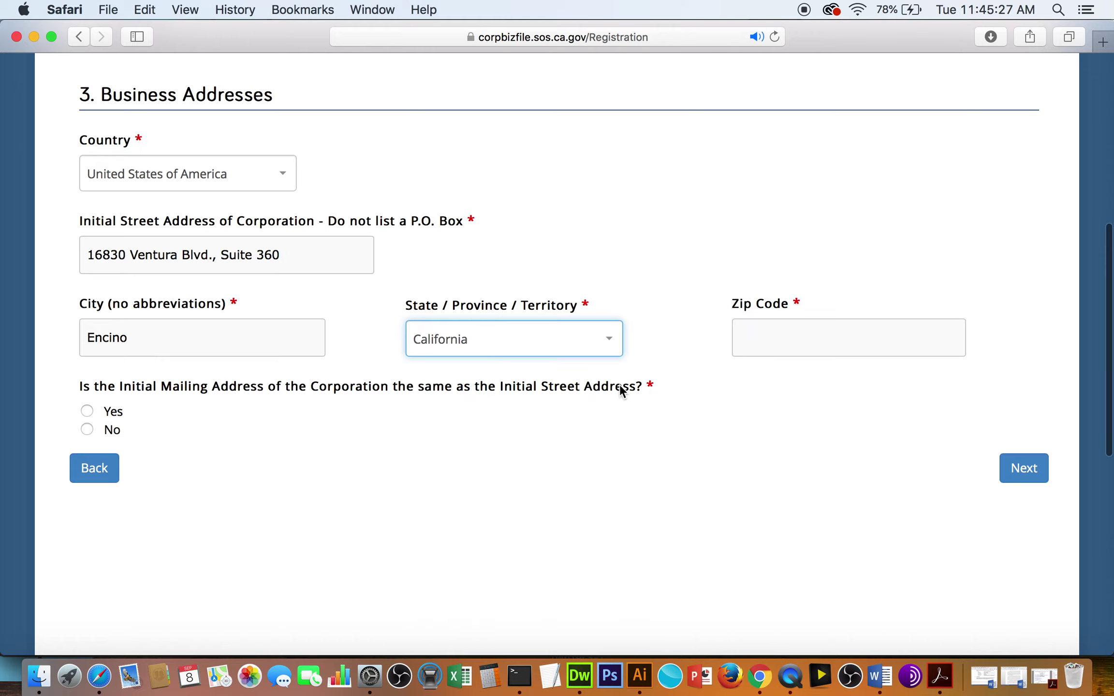
pyautogui.click(772, 335)
pyautogui.write('91')
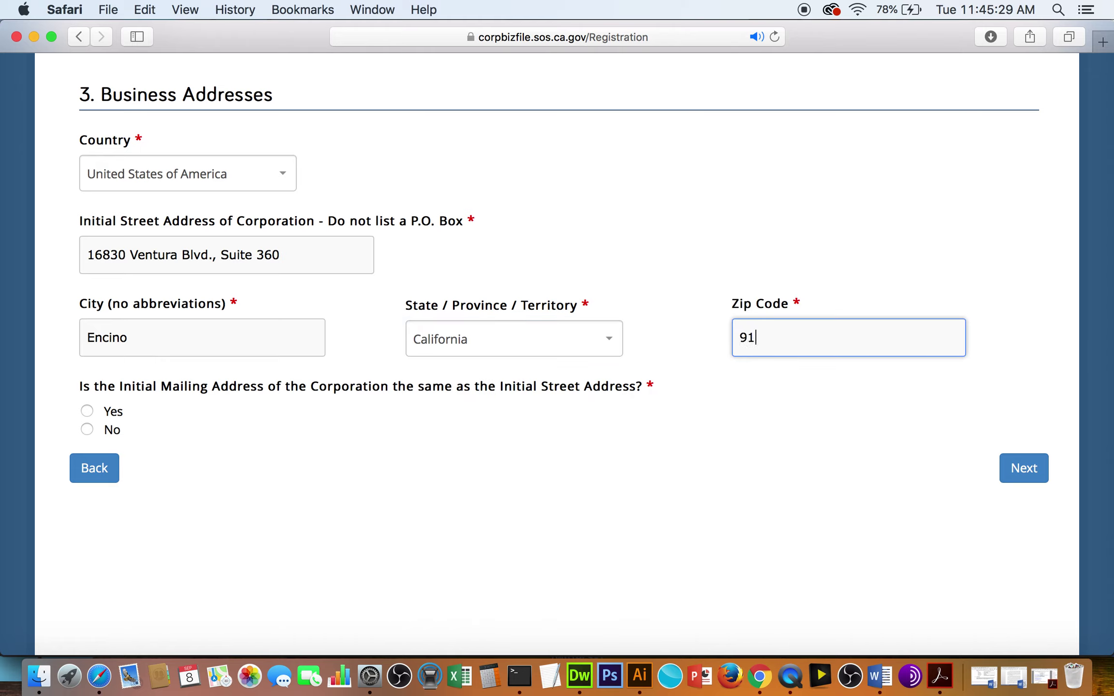
pyautogui.write('436')
pyautogui.click(584, 441)
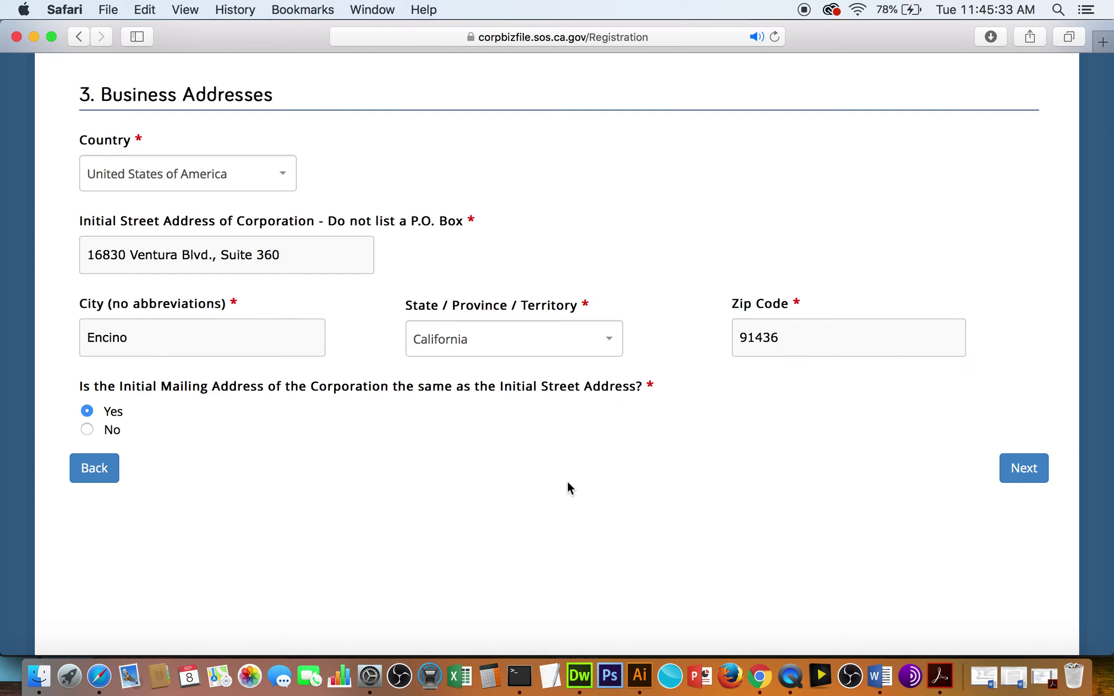
pyautogui.click(1013, 467)
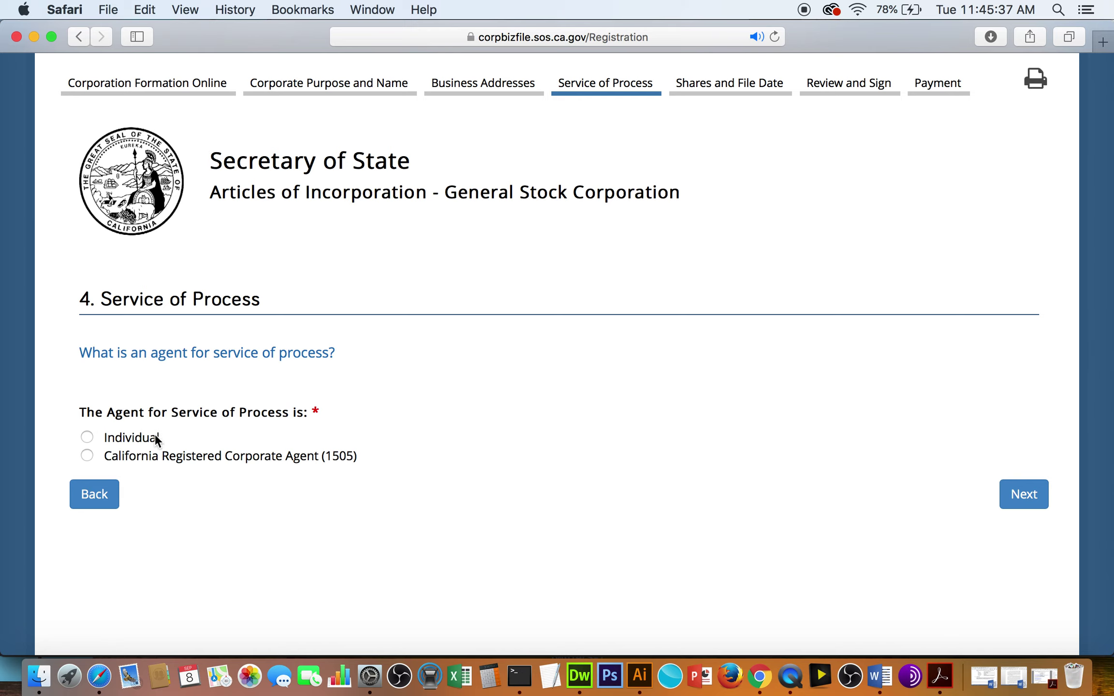
# Choose a registered corporate agent and copy the name California Corporate Agents, Inc. from the agents' page
pyautogui.click(86, 456)
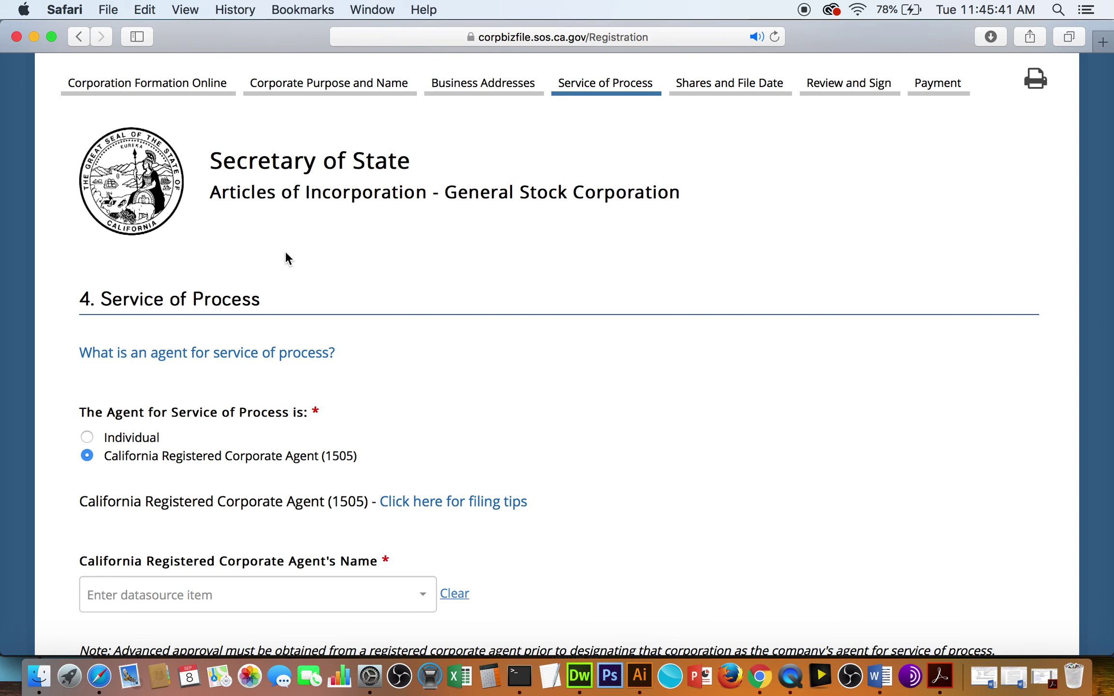
pyautogui.rightClick(99, 675)
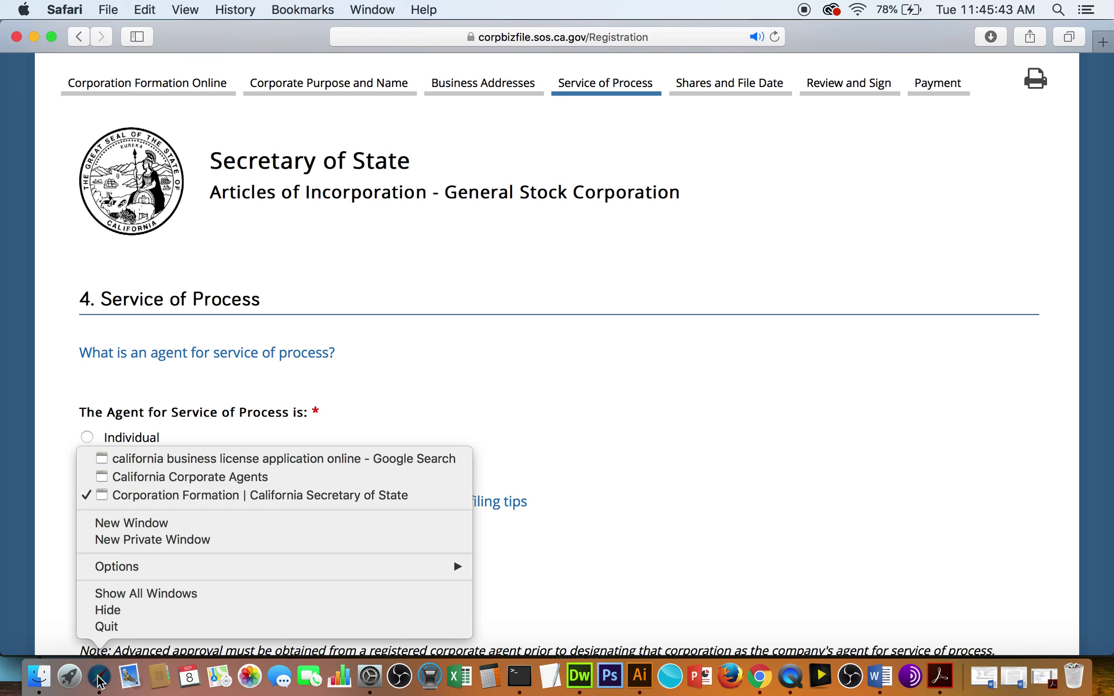
pyautogui.click(205, 477)
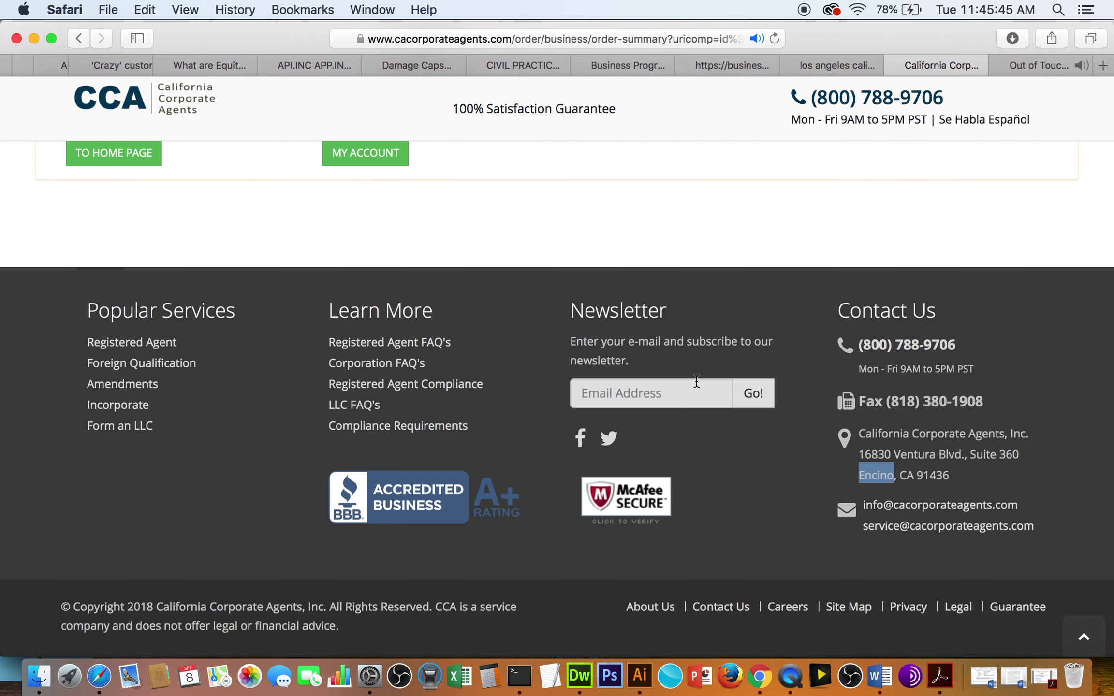
pyautogui.moveTo(858, 434); pyautogui.dragTo(1034, 438)
pyautogui.press('super+c')
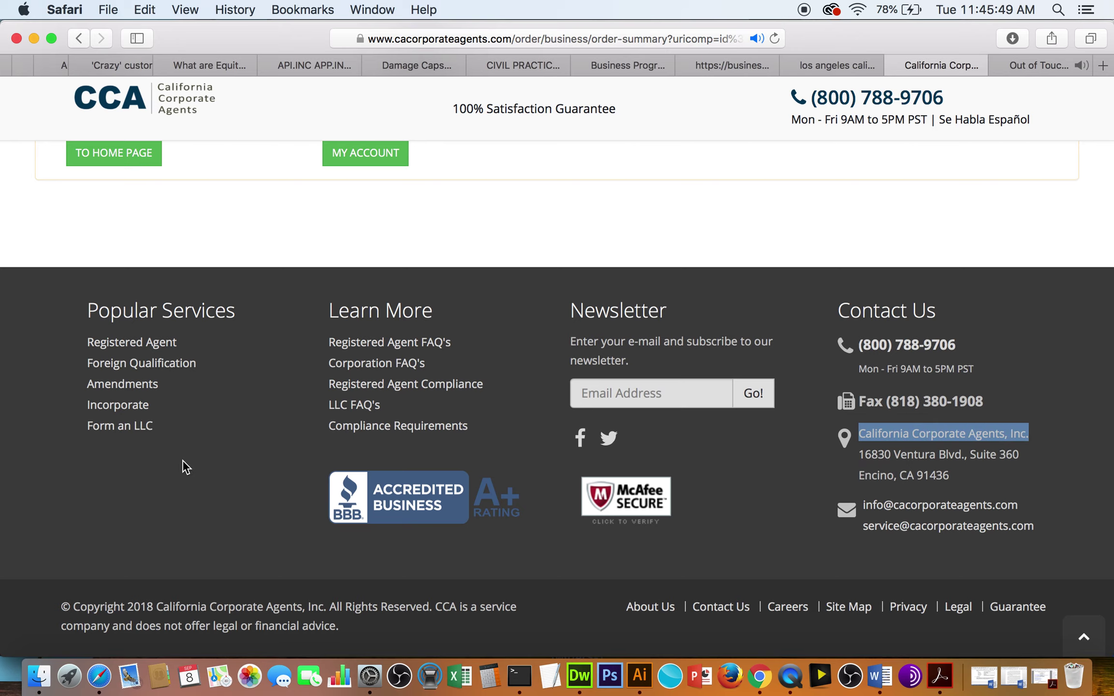
# Close the full-screen Google results window and bring the Secretary of State form back
pyautogui.click(102, 685)
pyautogui.scroll(15, 101, 686)
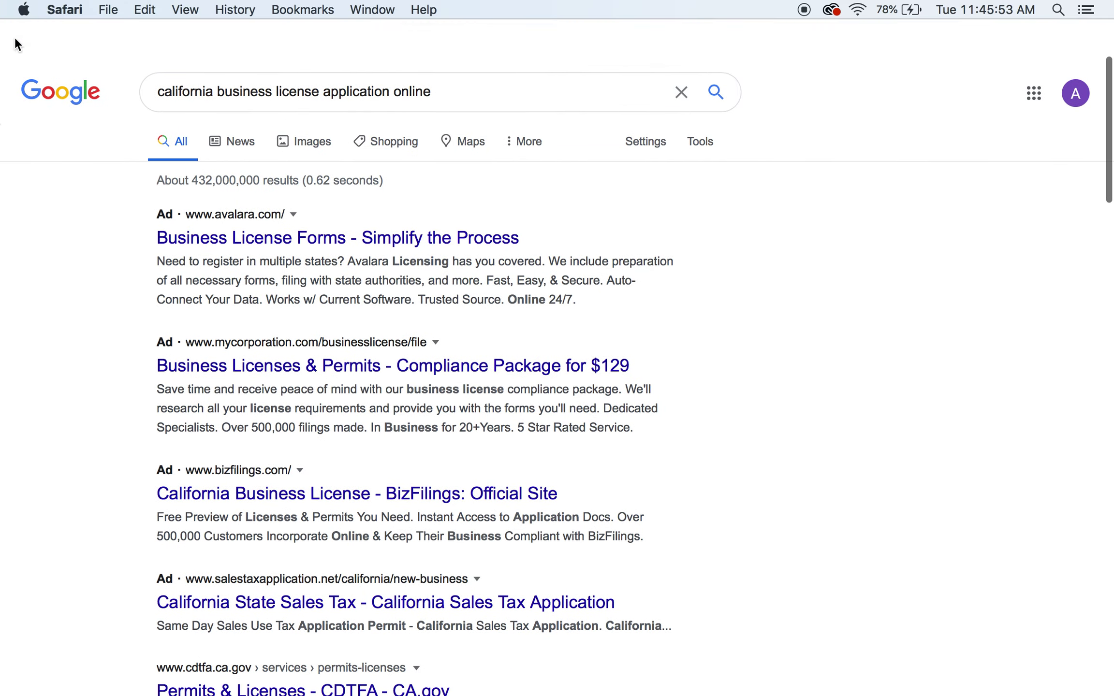
pyautogui.click(15, 37)
pyautogui.click(103, 679)
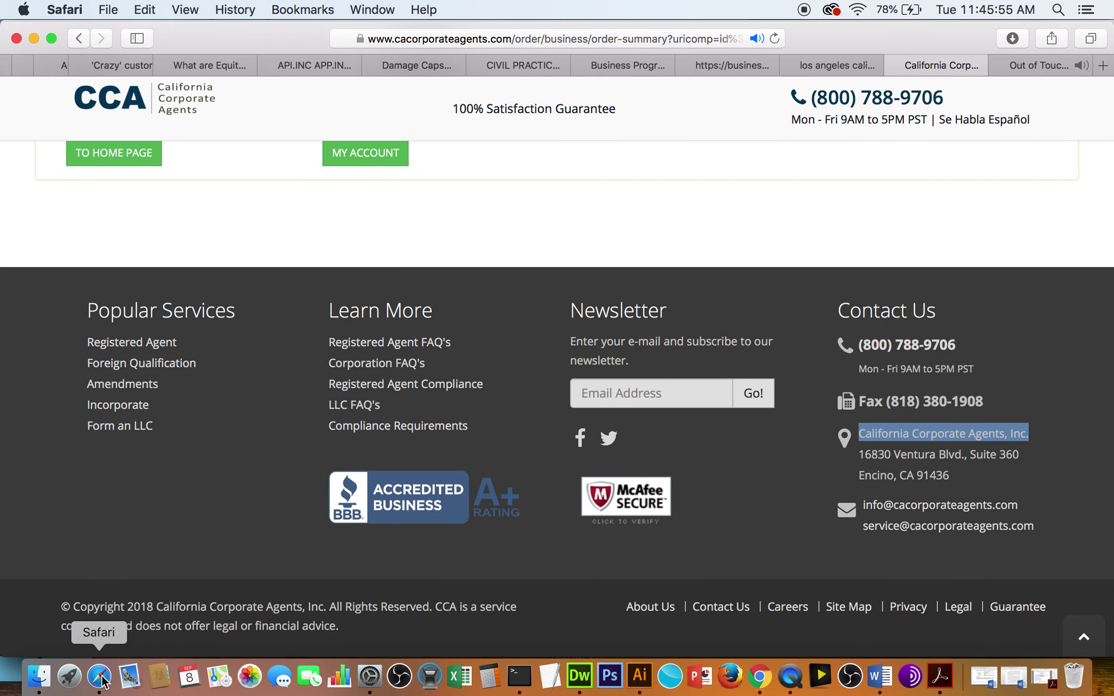
pyautogui.rightClick(103, 679)
pyautogui.click(149, 496)
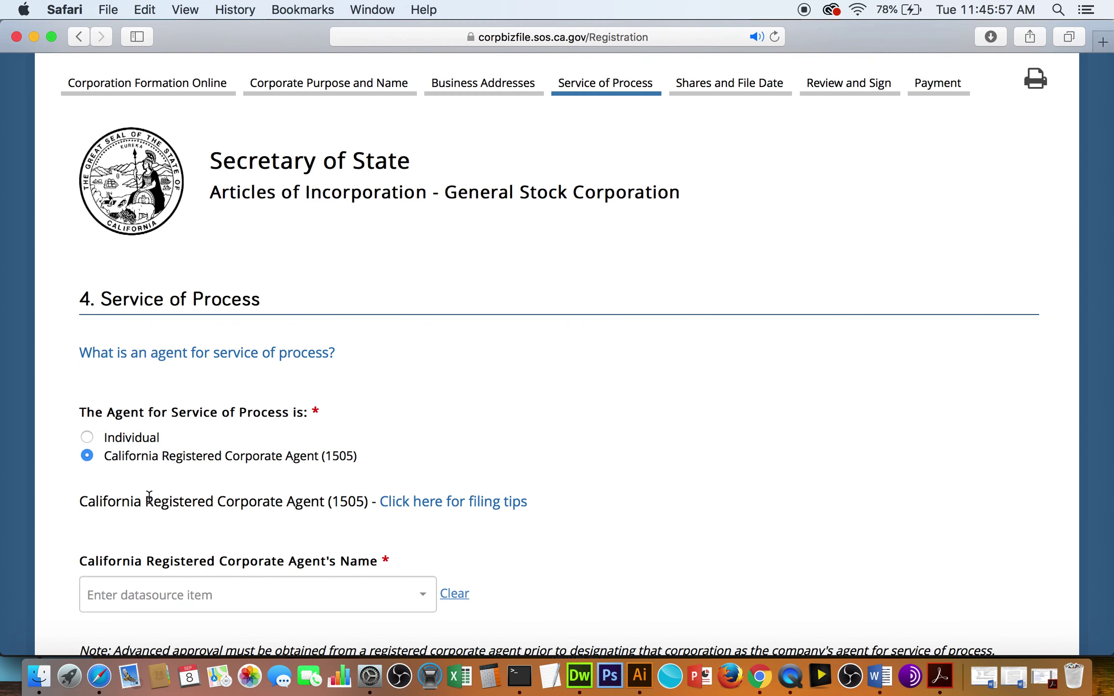
# Select California Corporate Agents, Inc. as the registered agent and continue to Shares and File Date
pyautogui.scroll(-5, 438, 227)
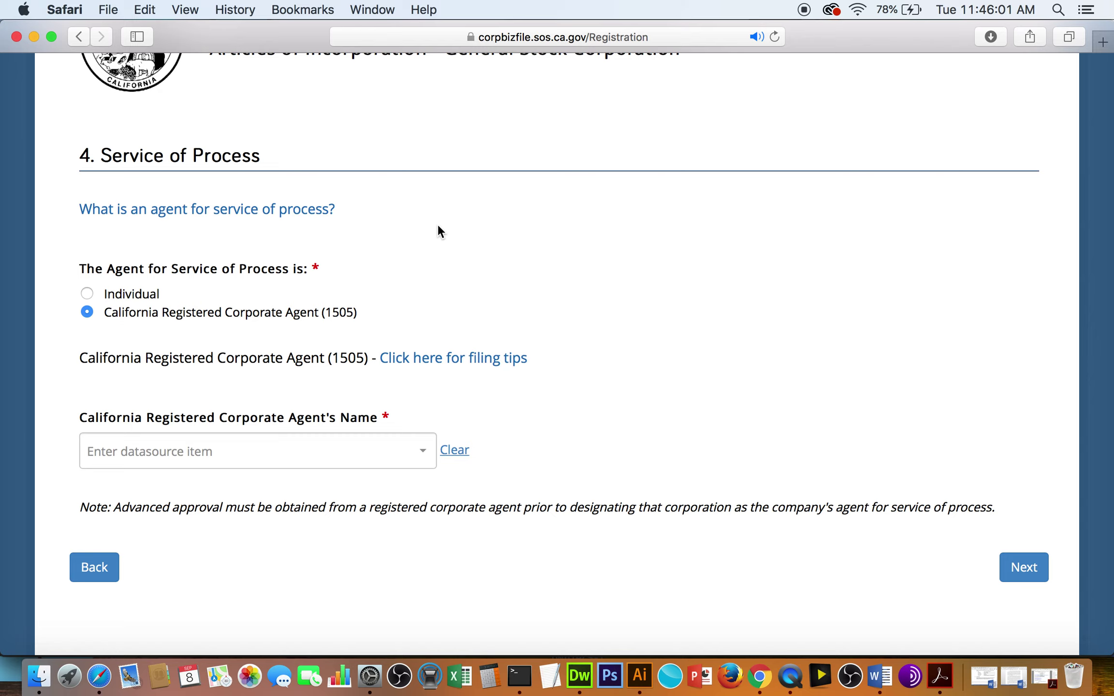
pyautogui.click(305, 452)
pyautogui.press('super+v')
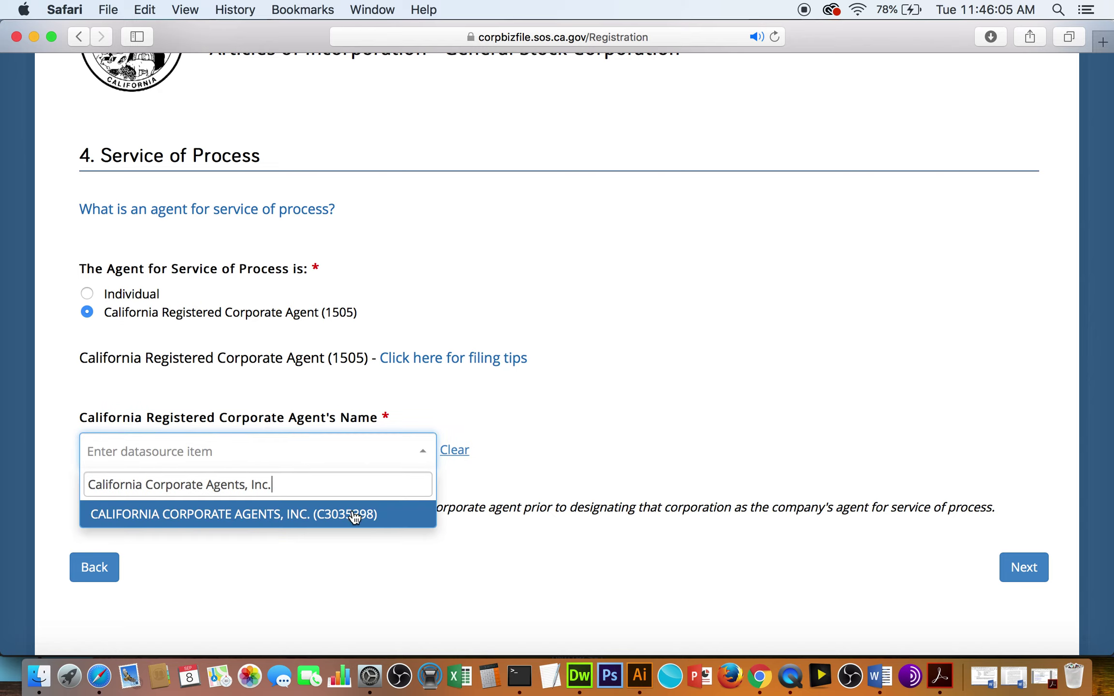
pyautogui.click(356, 515)
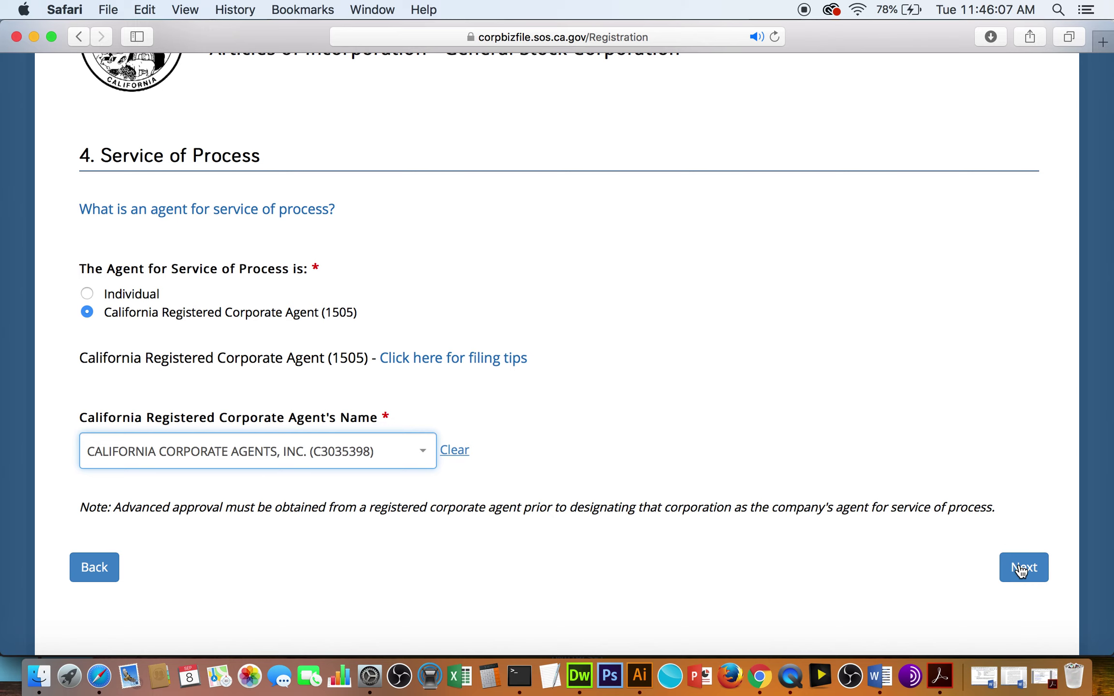
pyautogui.click(1020, 566)
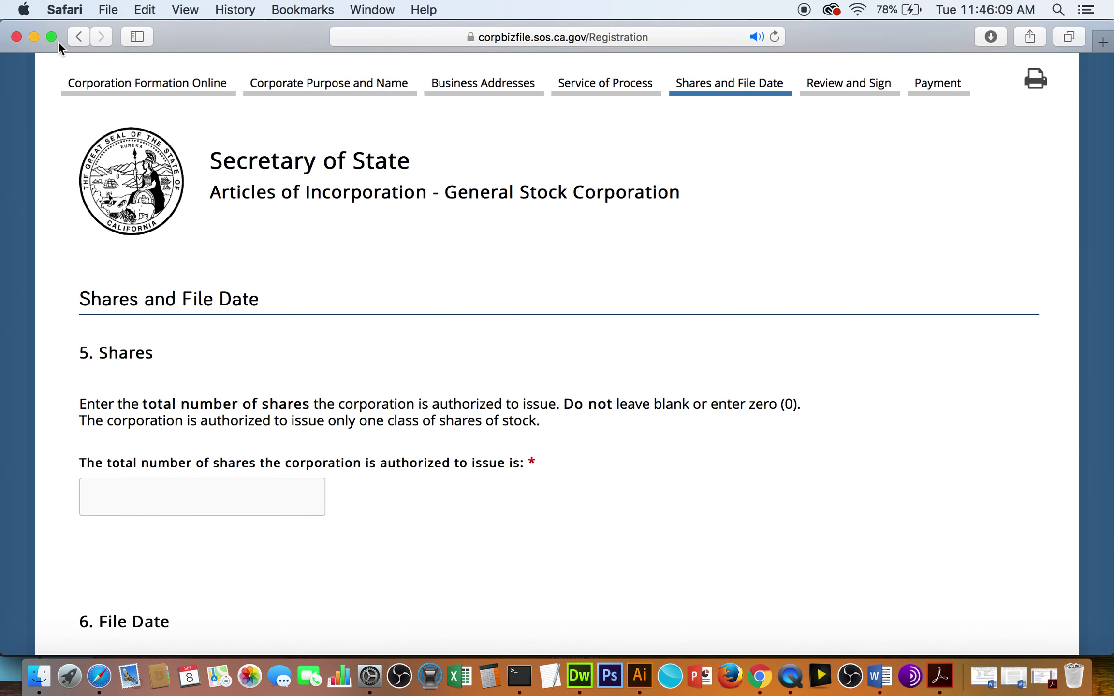
pyautogui.click(51, 37)
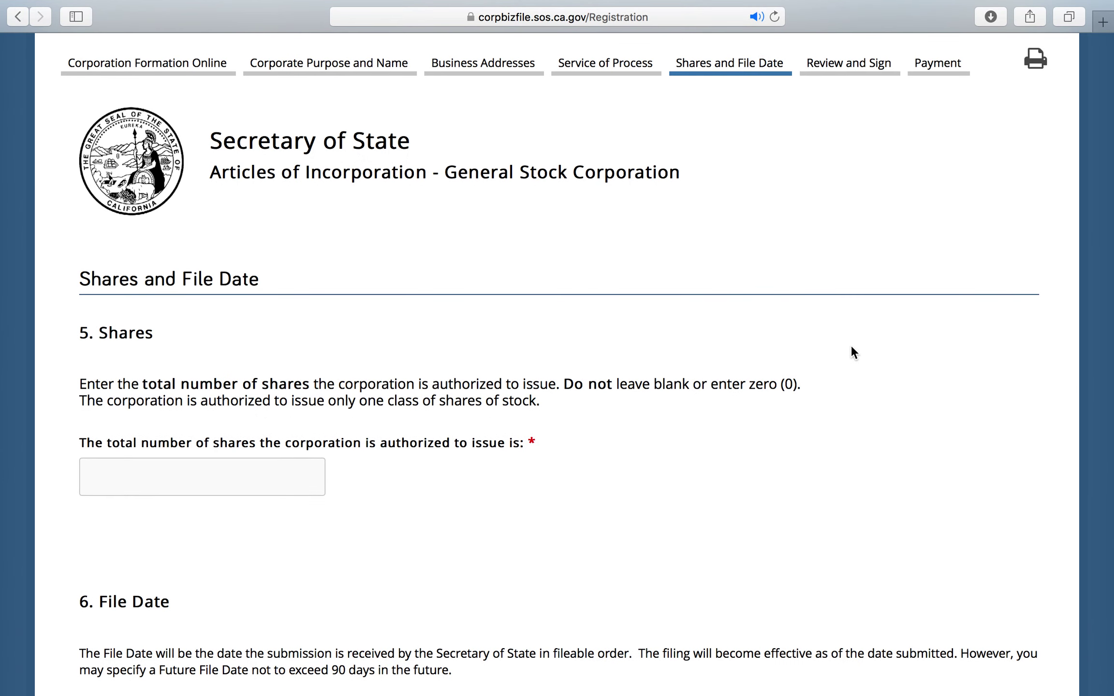
pyautogui.click(253, 479)
pyautogui.write('999999999999')
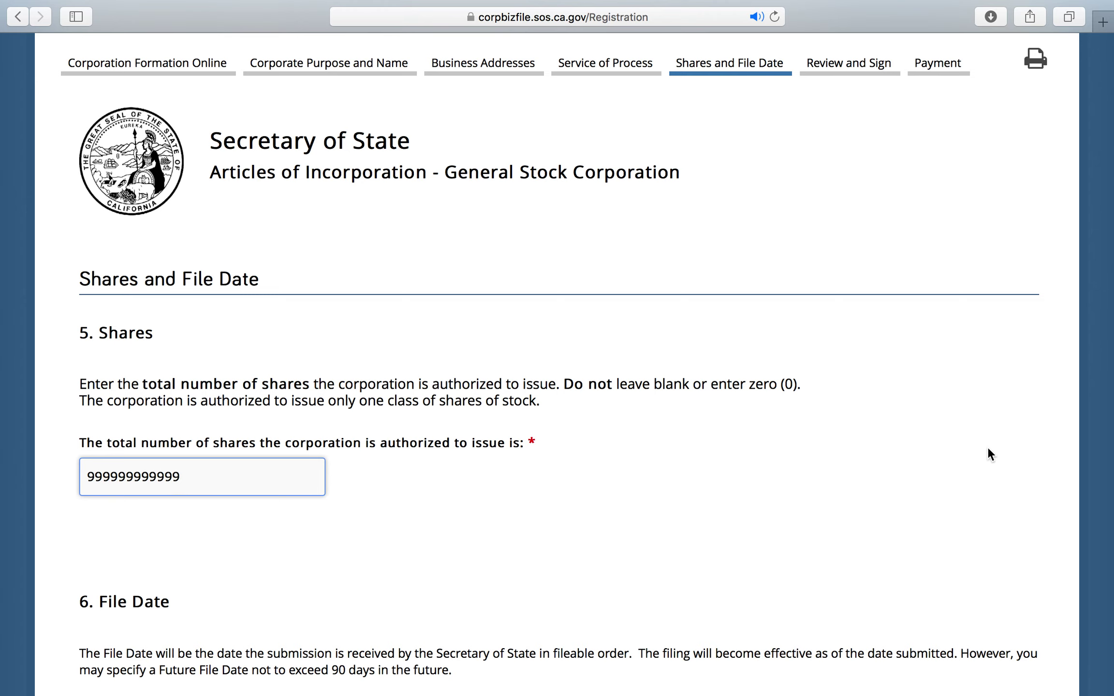
pyautogui.scroll(-10, 557, 348)
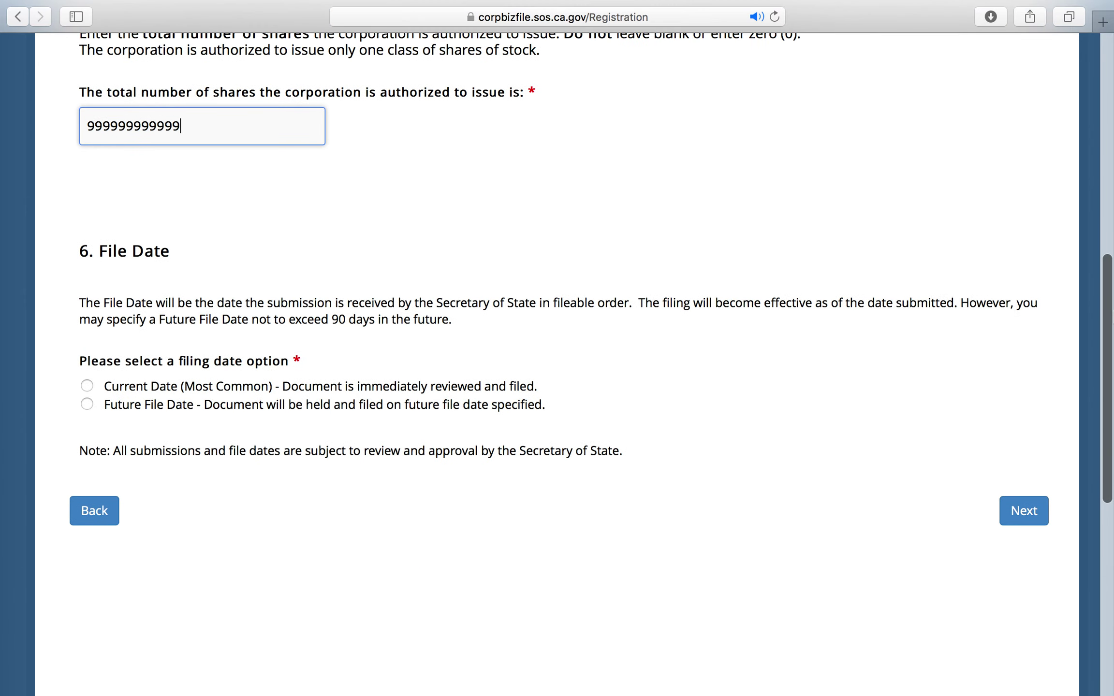
pyautogui.scroll(-3, 608, 195)
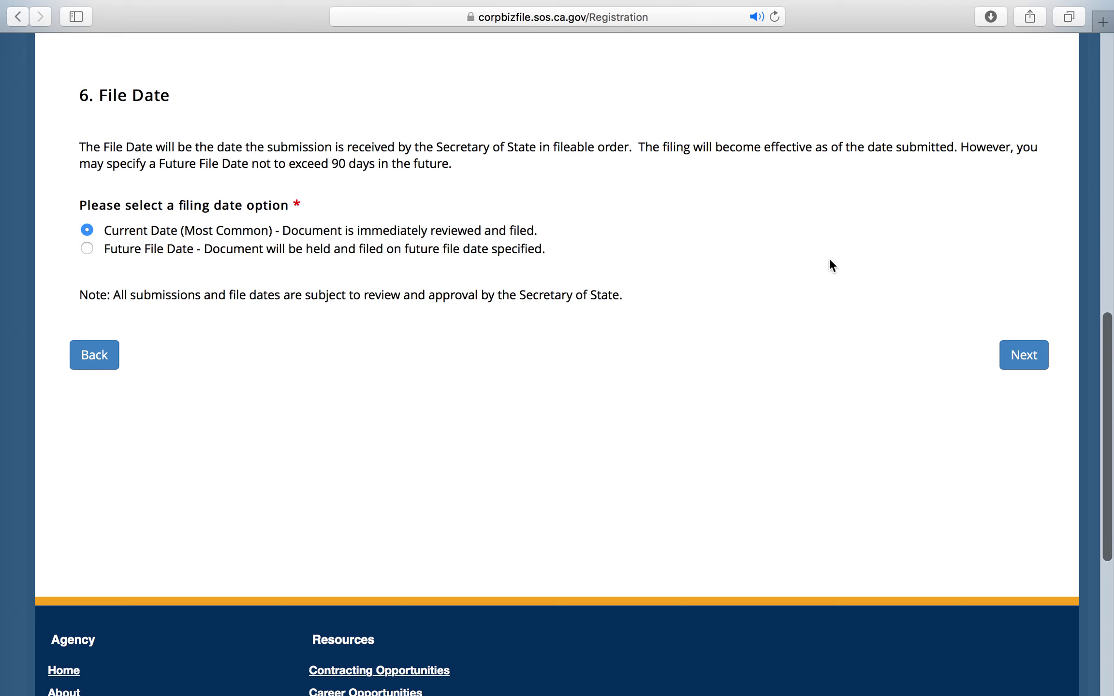
pyautogui.click(1038, 368)
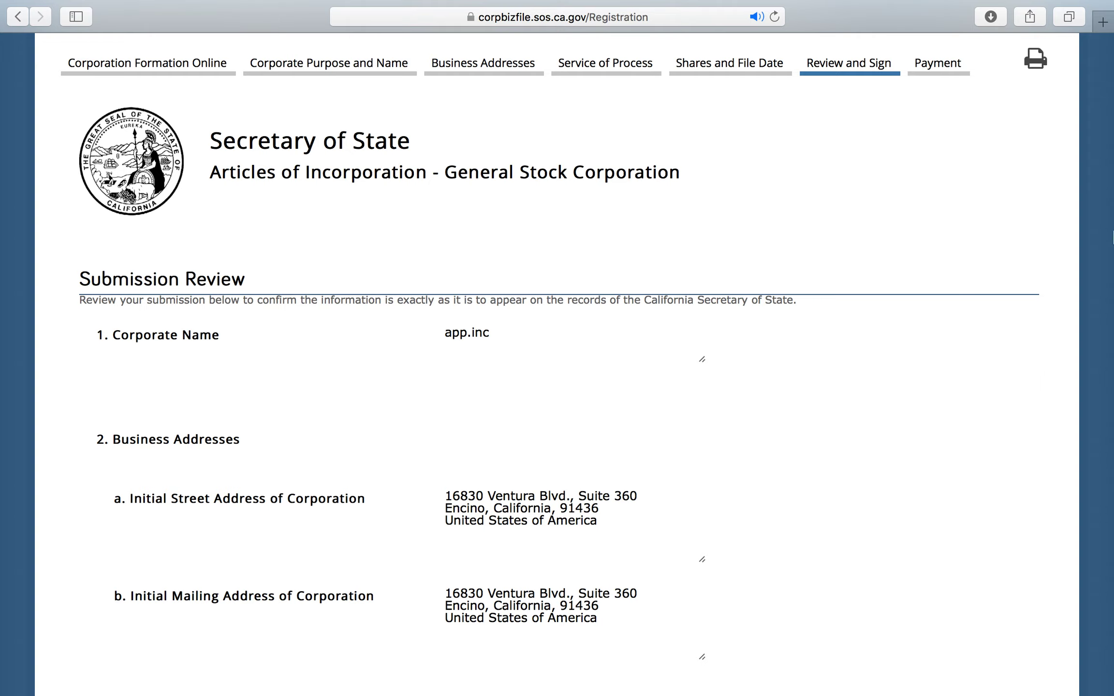
# Check the electronic signature box and enter the incorporator's first and last name
pyautogui.scroll(-10, 555, 348)
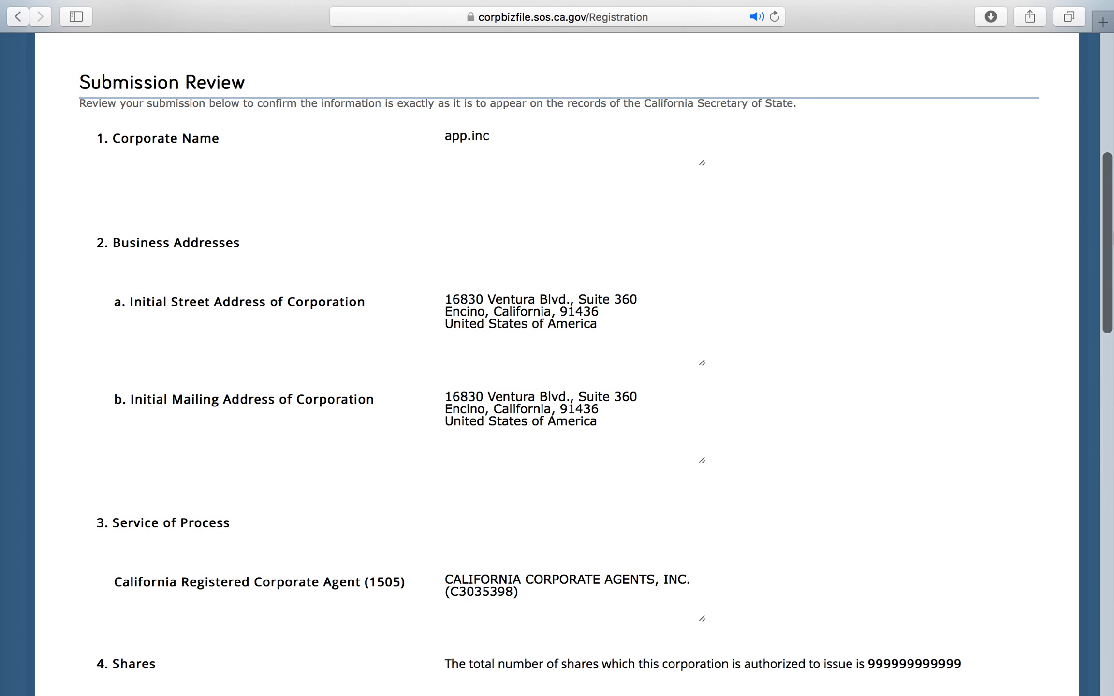
pyautogui.scroll(-3, 556, 348)
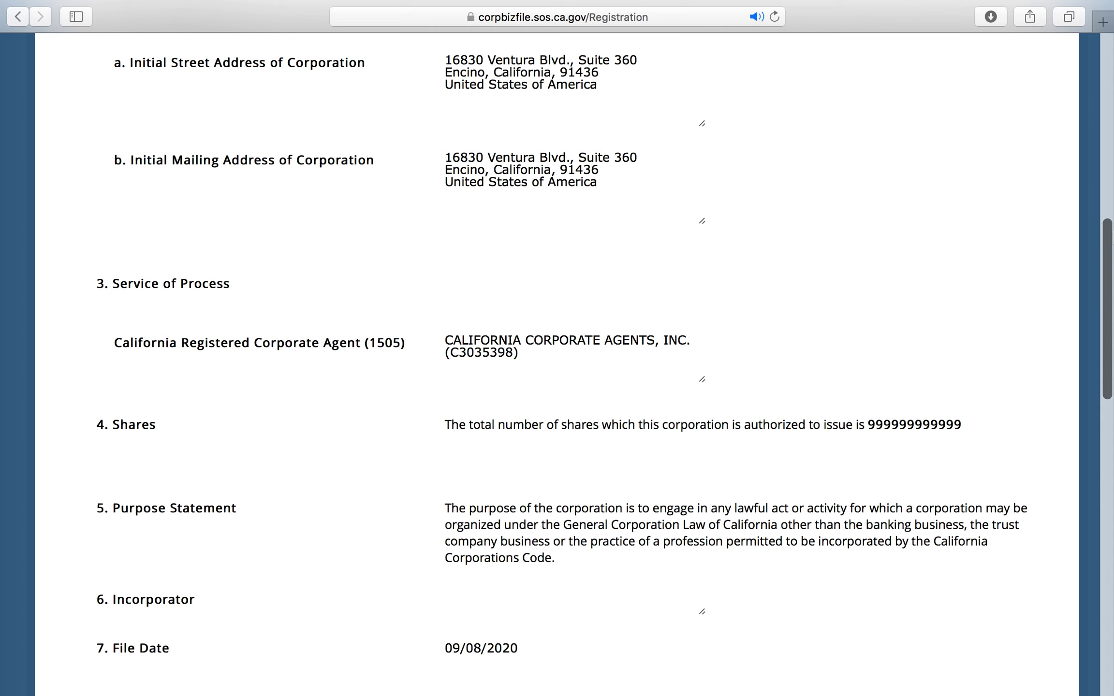
pyautogui.scroll(-6, 556, 348)
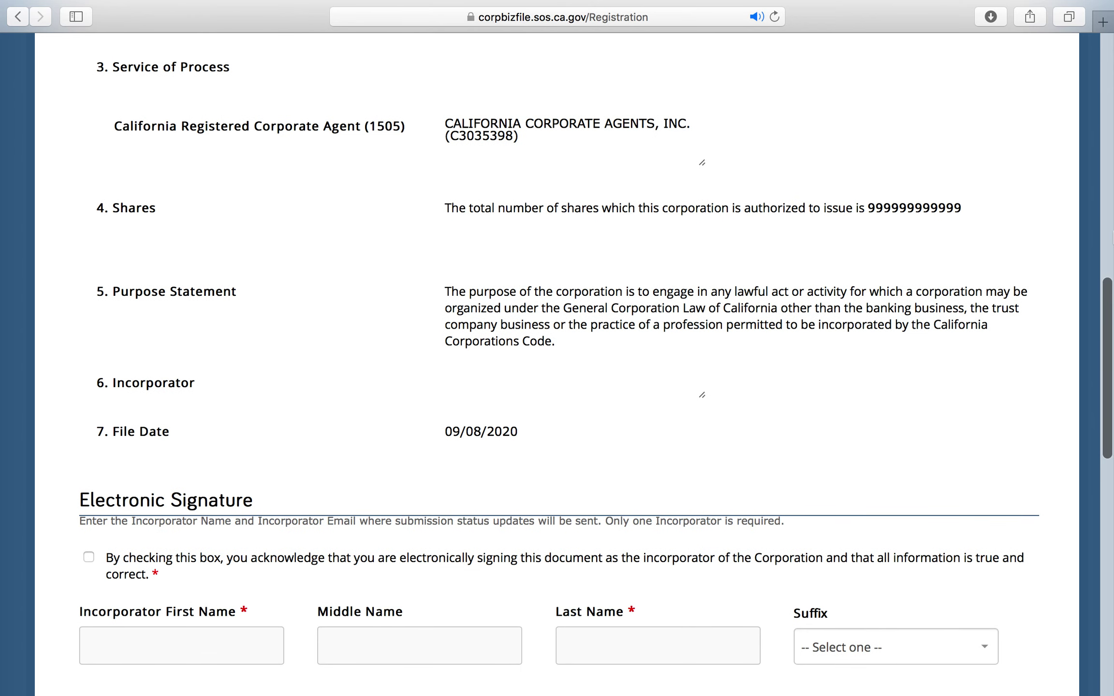
pyautogui.scroll(-8, 364, 175)
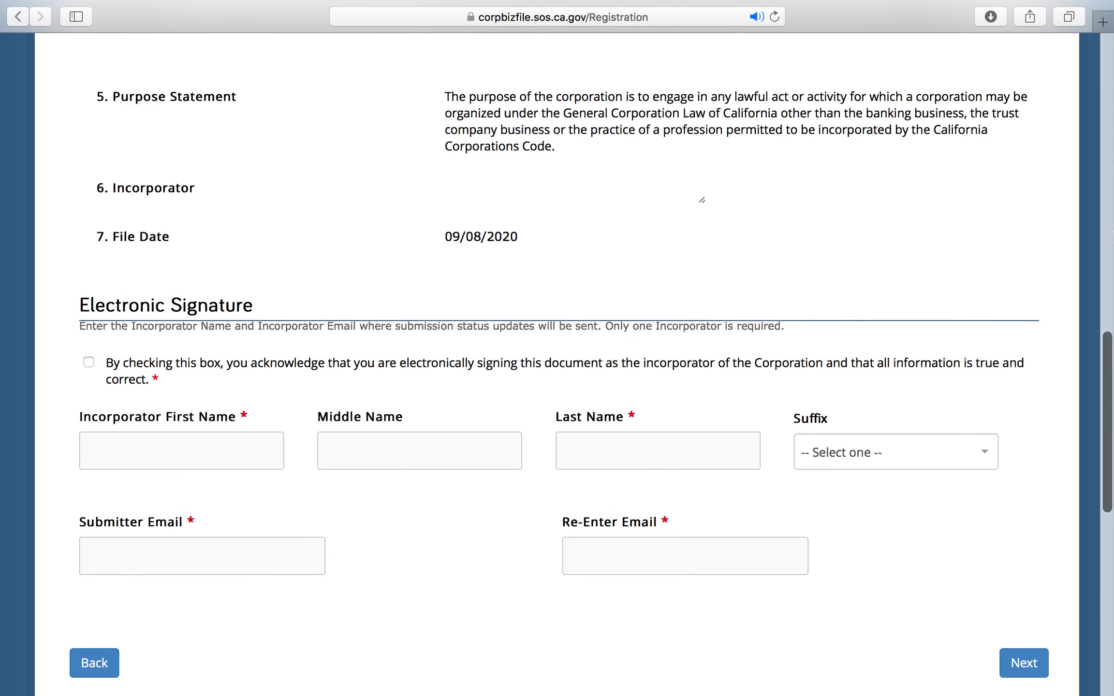
pyautogui.click(89, 266)
pyautogui.click(187, 358)
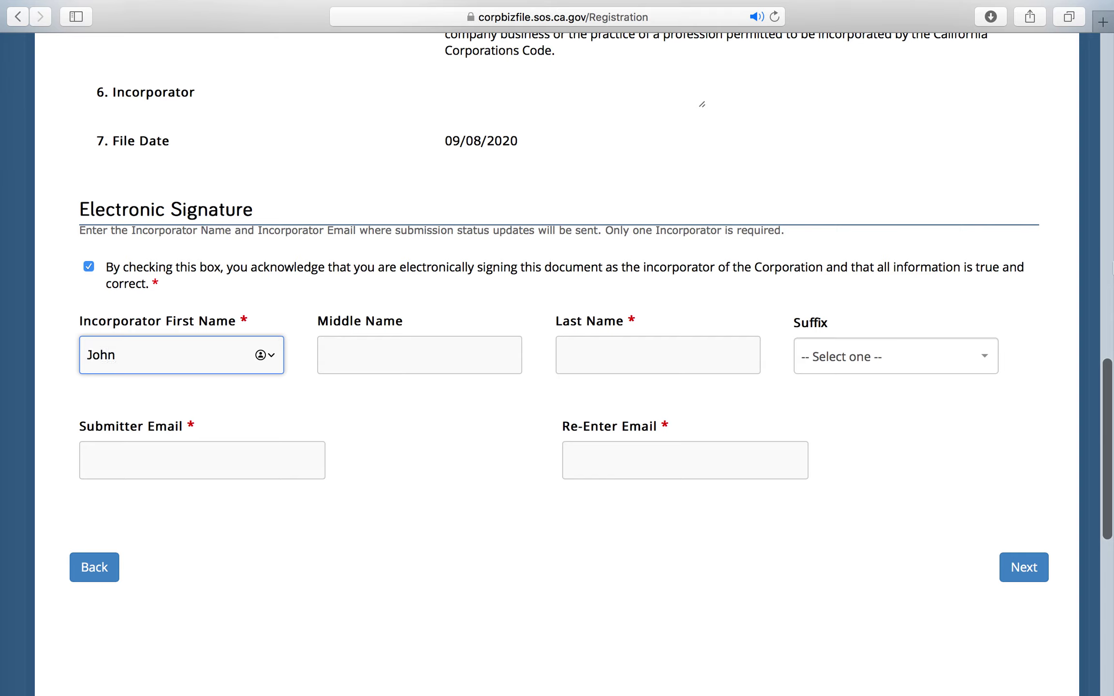
pyautogui.click(684, 353)
# Enter the submitter's e-mail, repeat it in the confirmation field, and continue to Payment
pyautogui.click(249, 452)
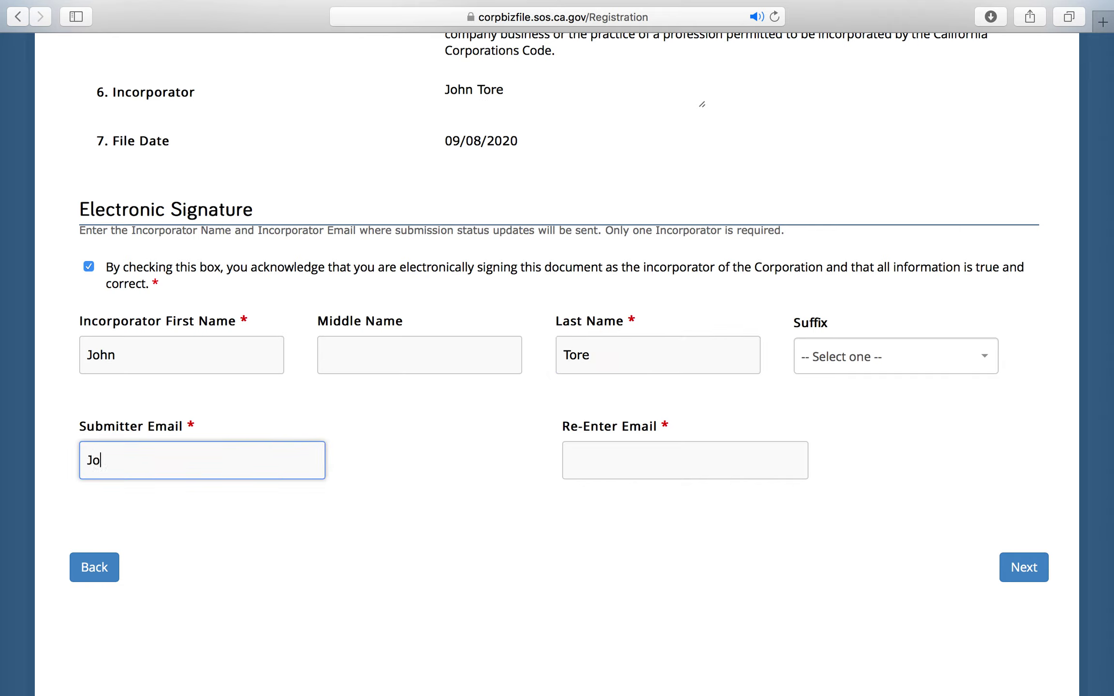
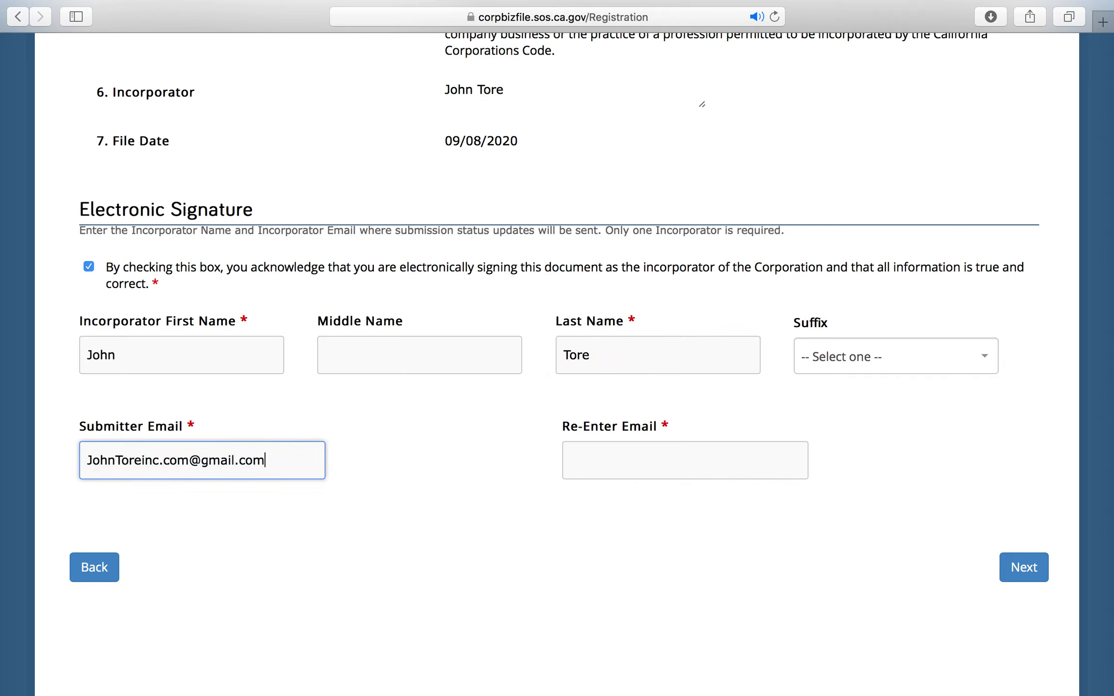
pyautogui.tripleClick(194, 462)
pyautogui.press('super+c')
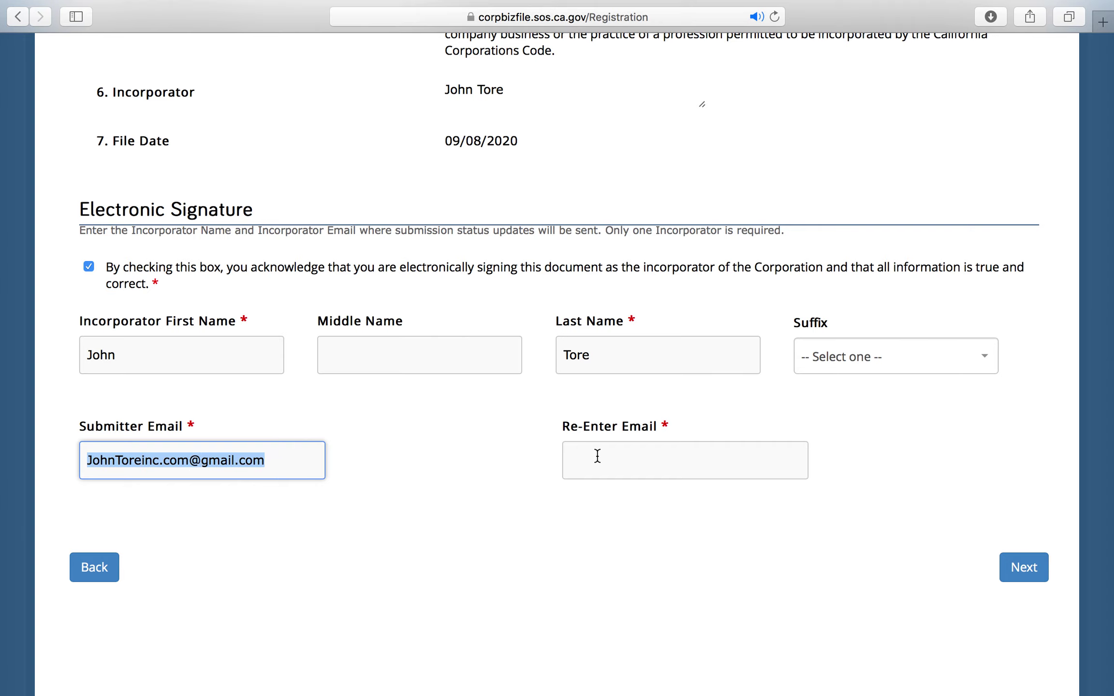
pyautogui.click(597, 455)
pyautogui.press('super+v')
pyautogui.click(964, 460)
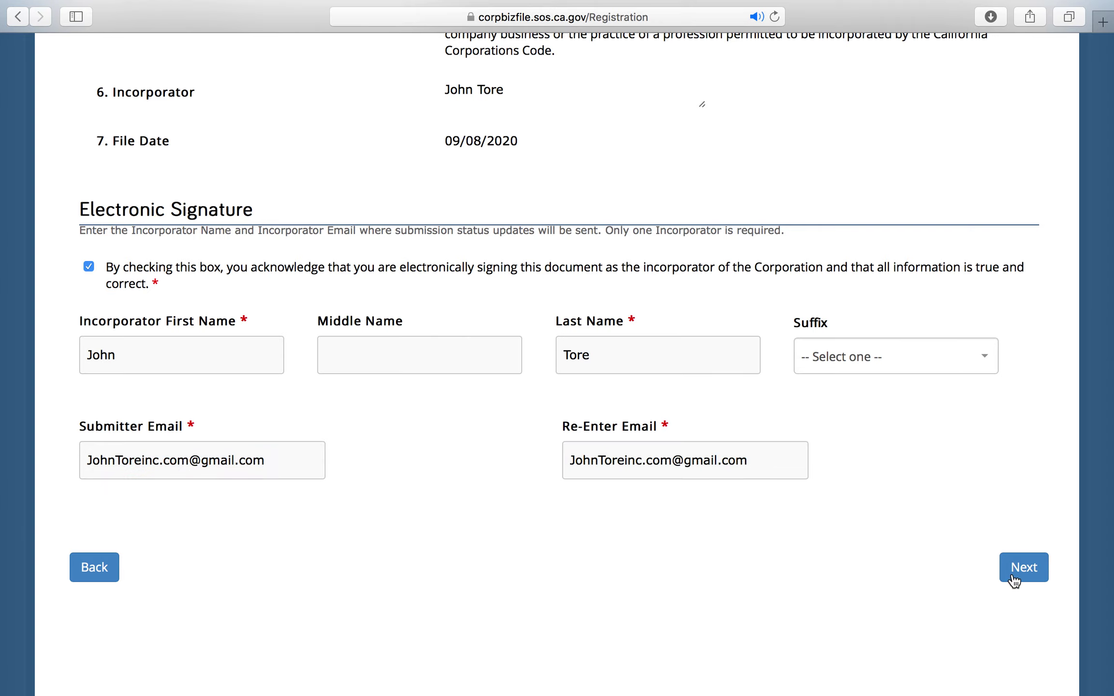
pyautogui.click(1012, 576)
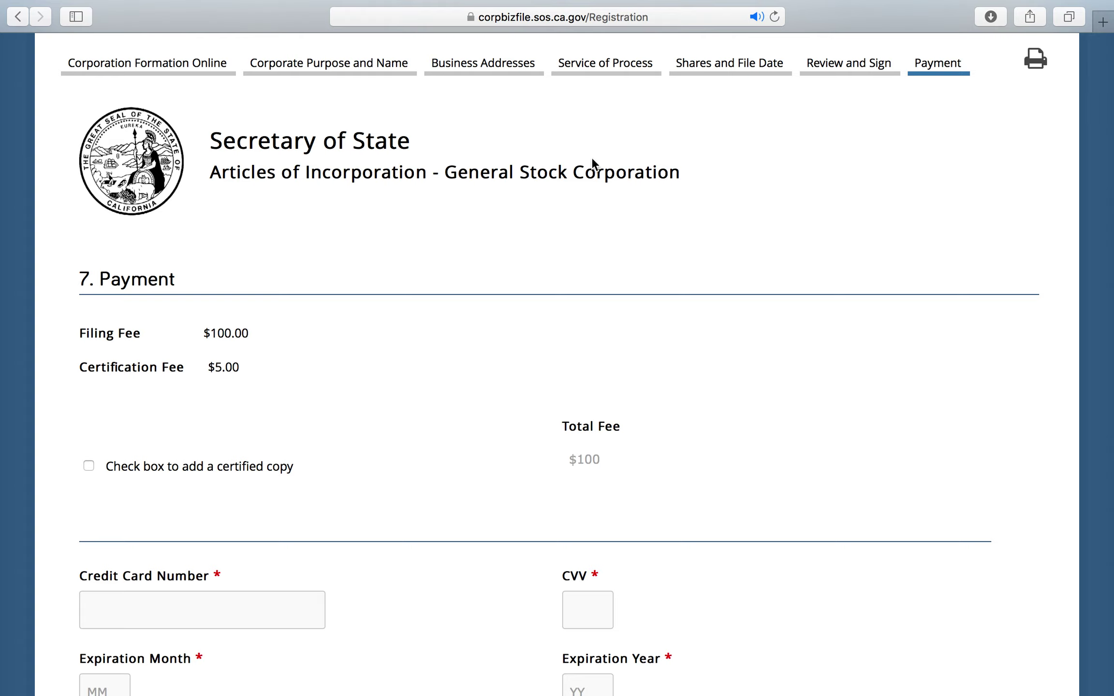
# Add a certified copy, autofill the saved Visa card, and enter the CVV and cardholder's name
pyautogui.click(89, 466)
pyautogui.scroll(-6, 556, 362)
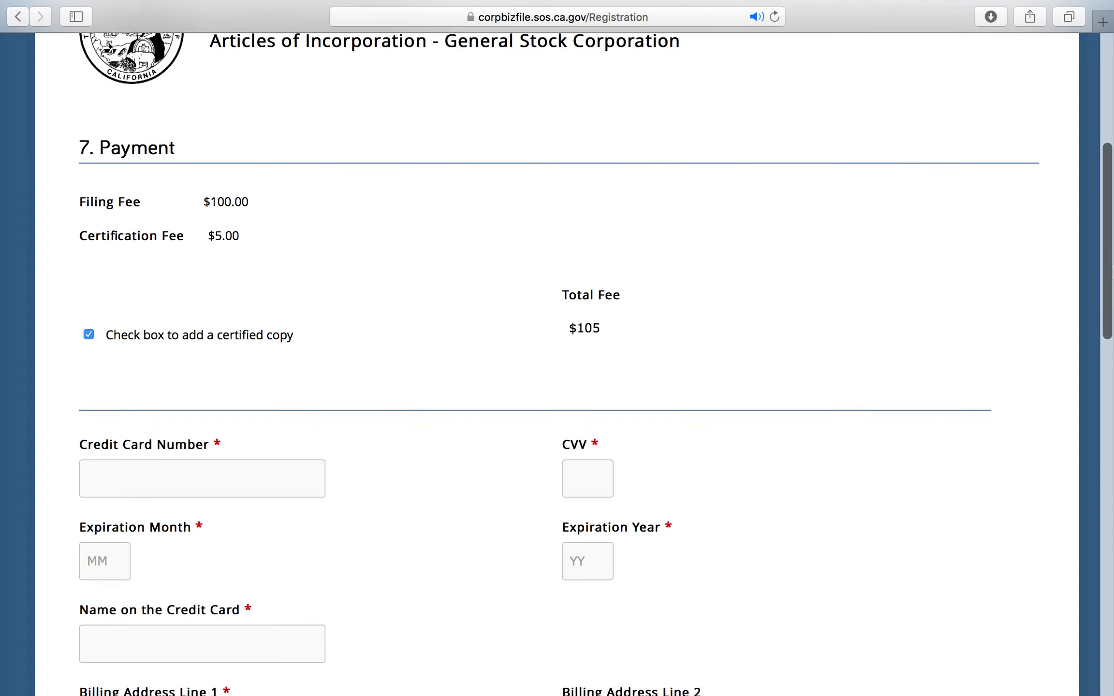
pyautogui.scroll(-3, 355, 440)
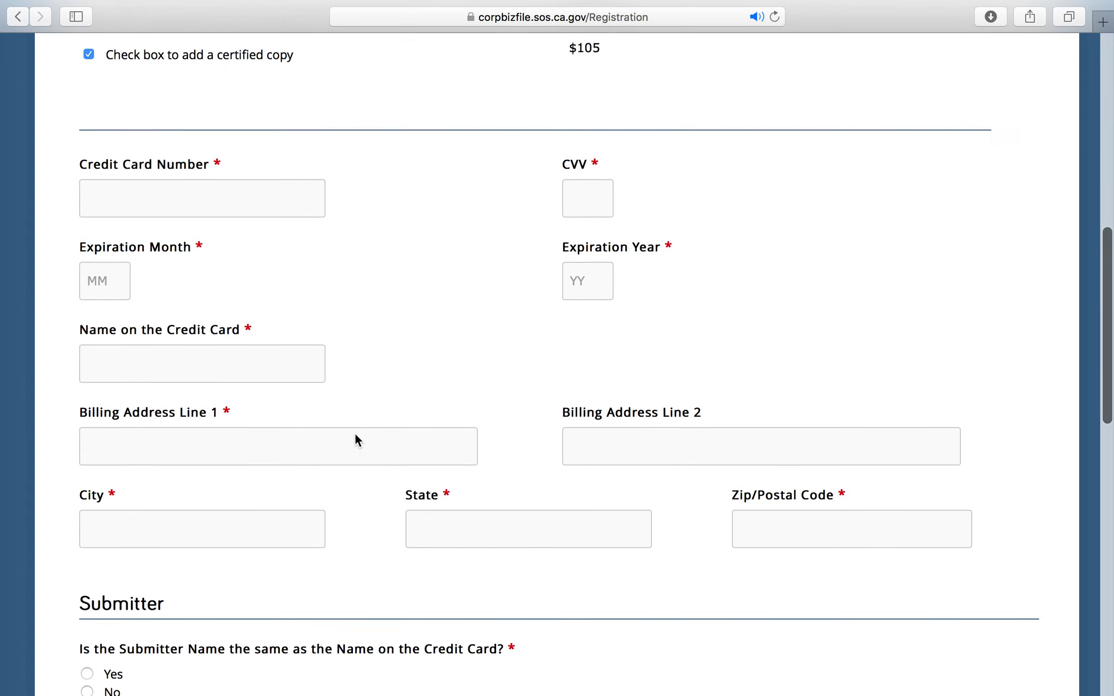
pyautogui.click(194, 186)
pyautogui.click(203, 223)
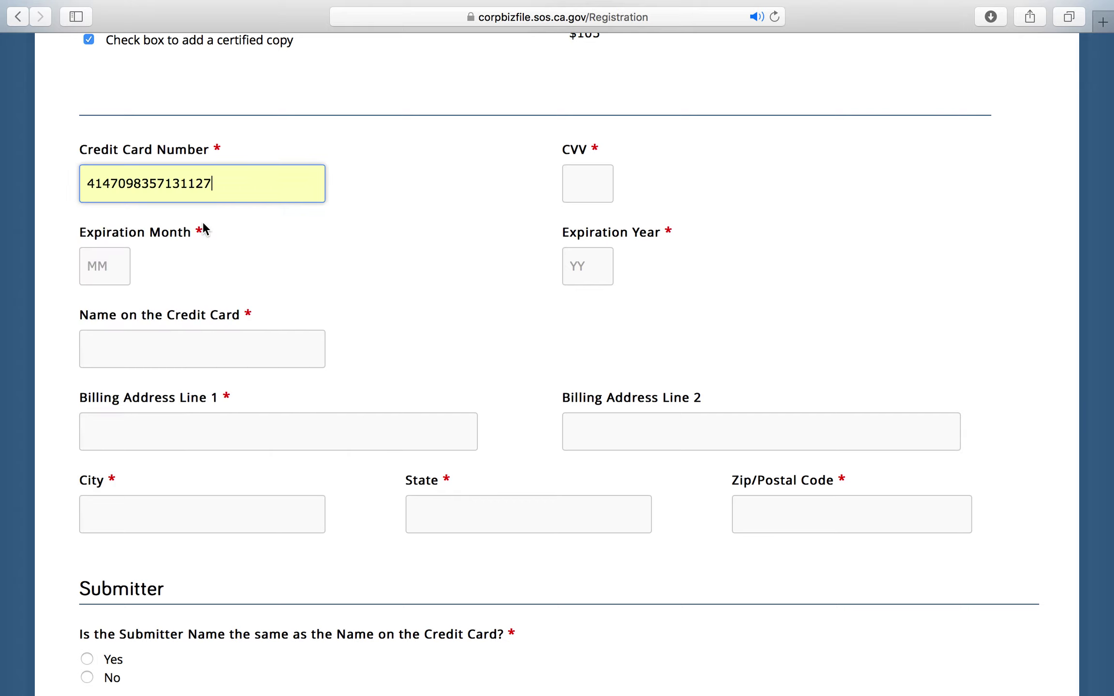
pyautogui.press('Tab')
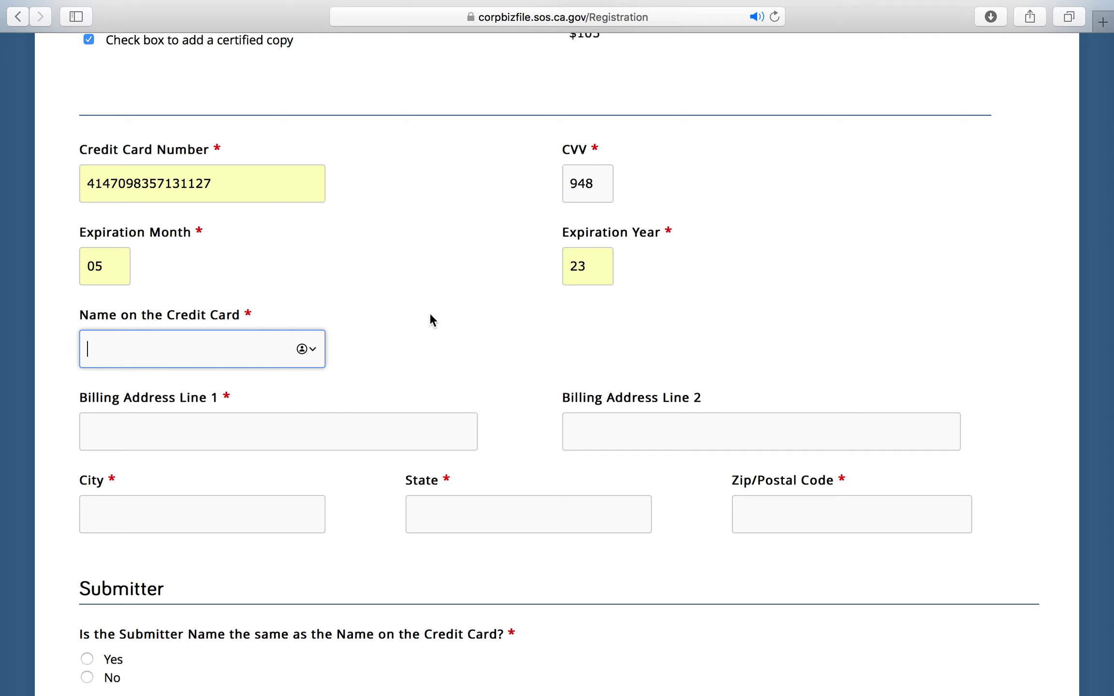
# Fill in the billing street address, city, state and zip code
pyautogui.click(249, 438)
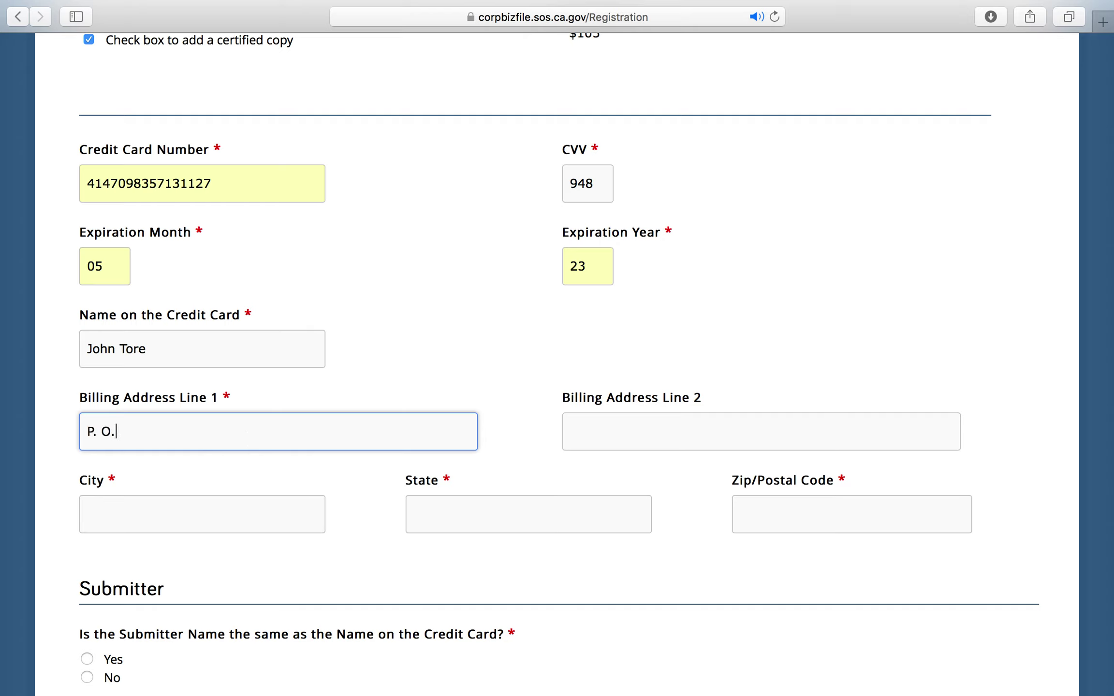
pyautogui.click(231, 514)
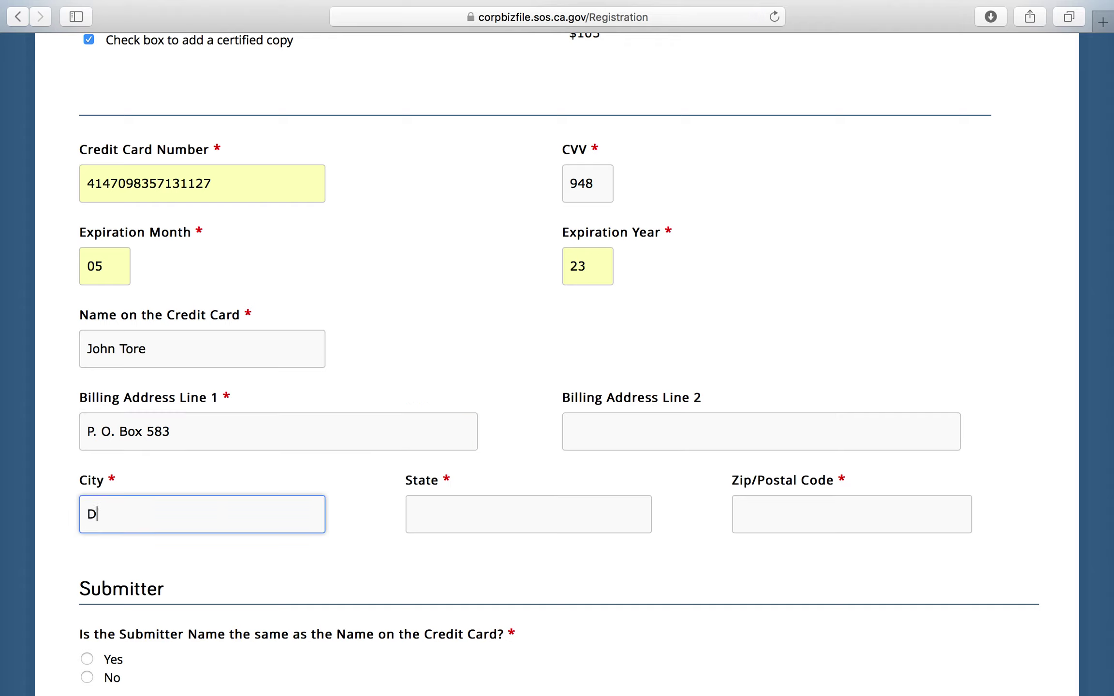
pyautogui.click(513, 519)
pyautogui.write('MI')
pyautogui.click(780, 510)
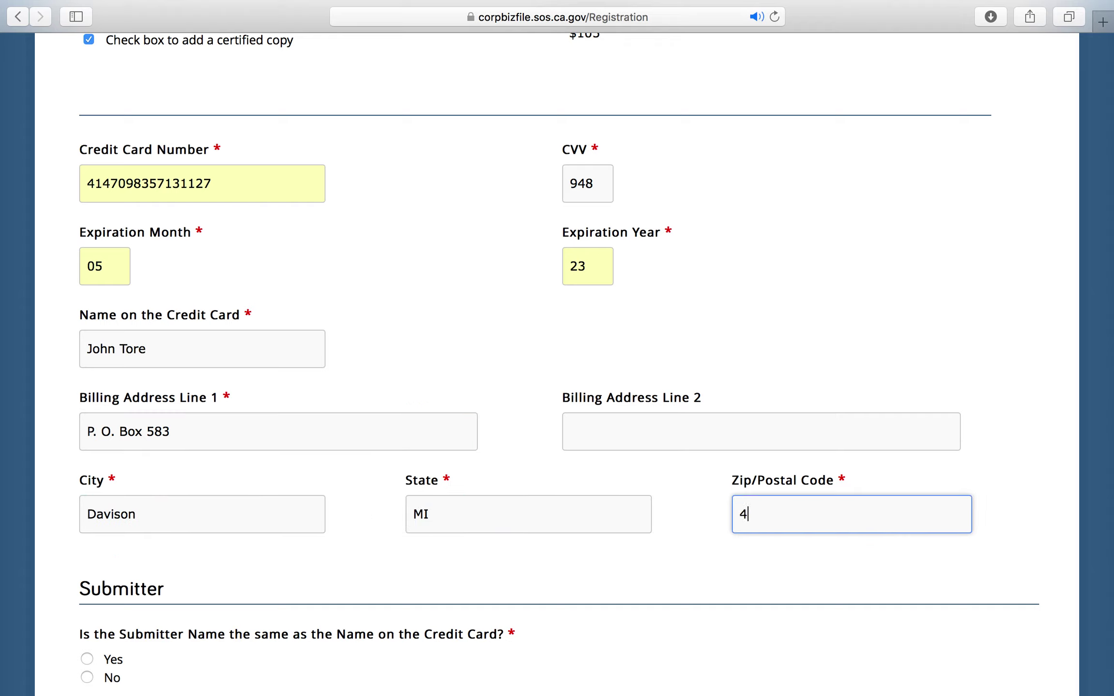
pyautogui.click(929, 333)
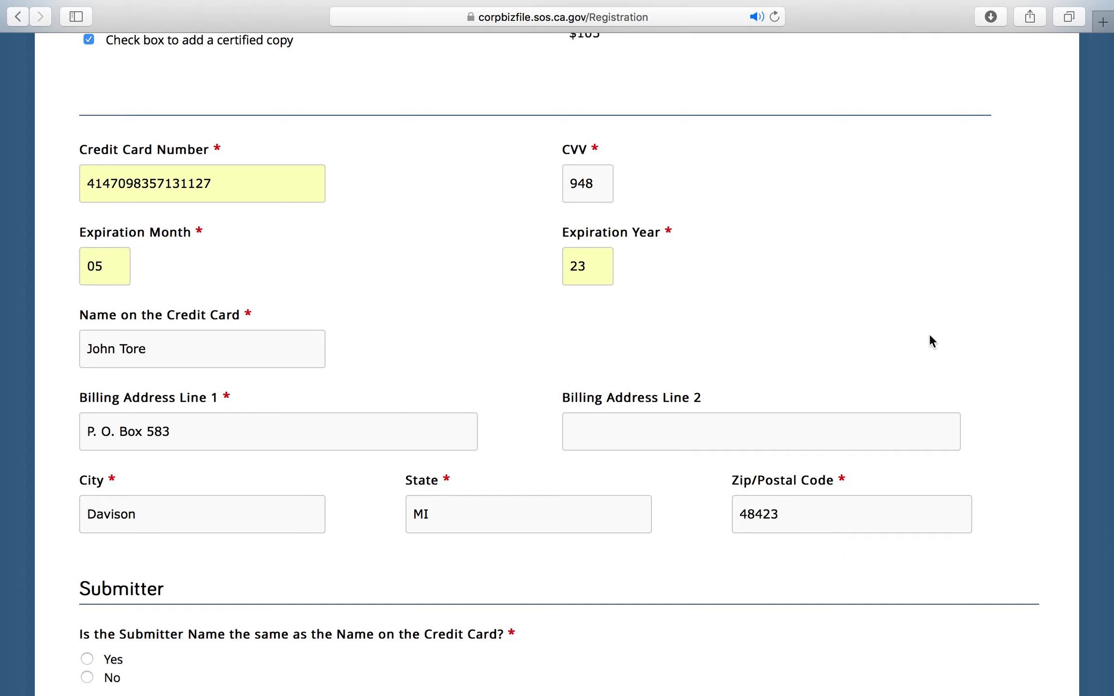
# Confirm the submitter is the cardholder and enter the contact phone number
pyautogui.scroll(-5, 928, 332)
pyautogui.scroll(-4, 547, 164)
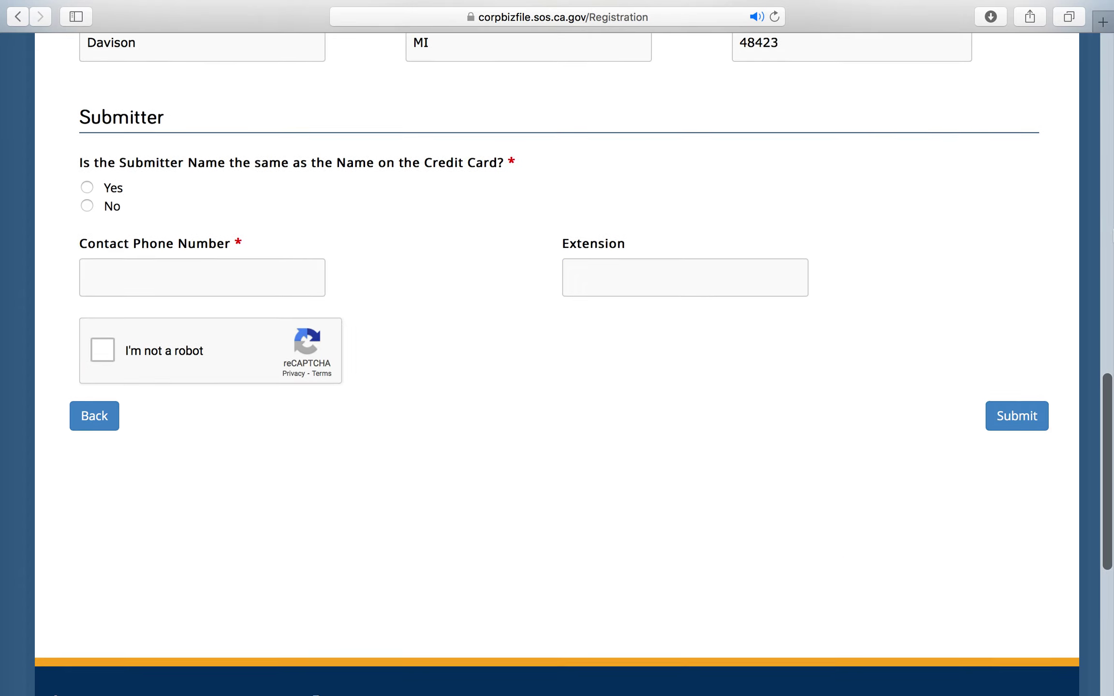
pyautogui.click(83, 182)
pyautogui.click(280, 267)
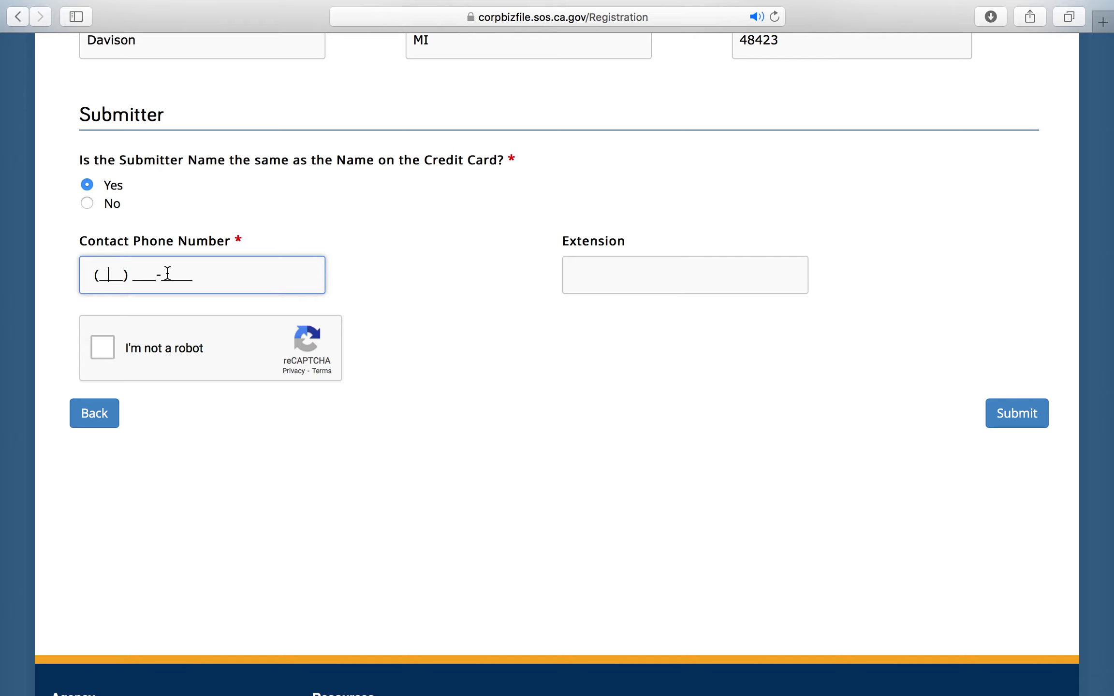
pyautogui.write('28')
pyautogui.press('BackSpace')
pyautogui.press('BackSpace')
pyautogui.press('BackSpace')
pyautogui.press('BackSpace')
pyautogui.press('BackSpace')
pyautogui.click(484, 260)
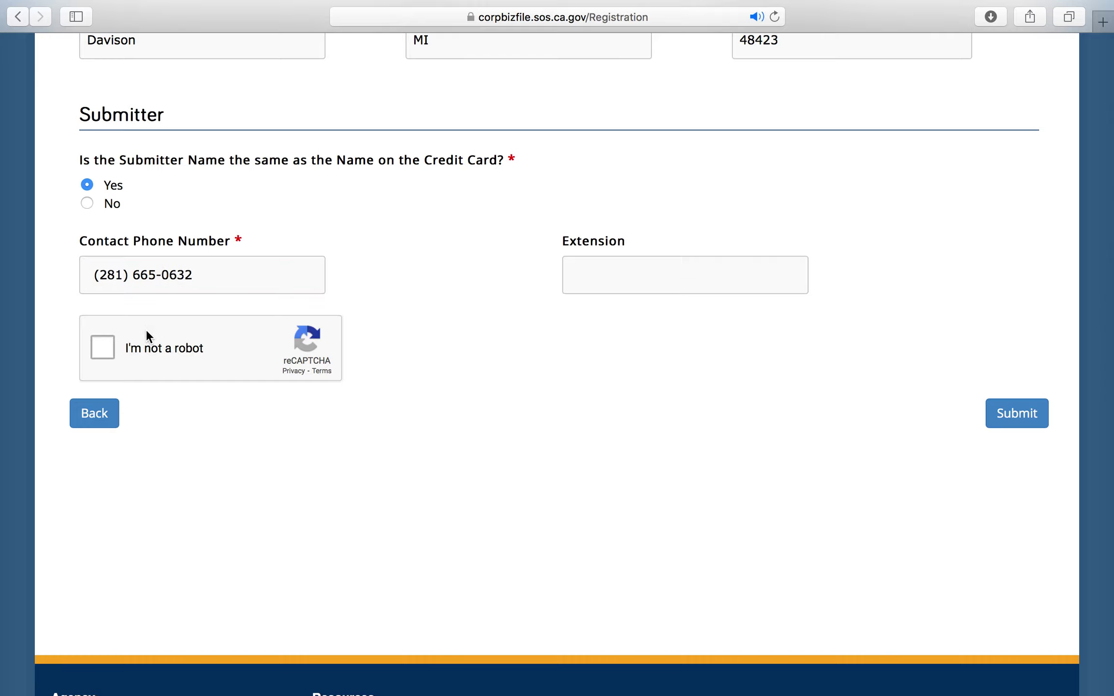
# Pass the robot check by selecting the three bridge images, then submit the filing
pyautogui.click(102, 348)
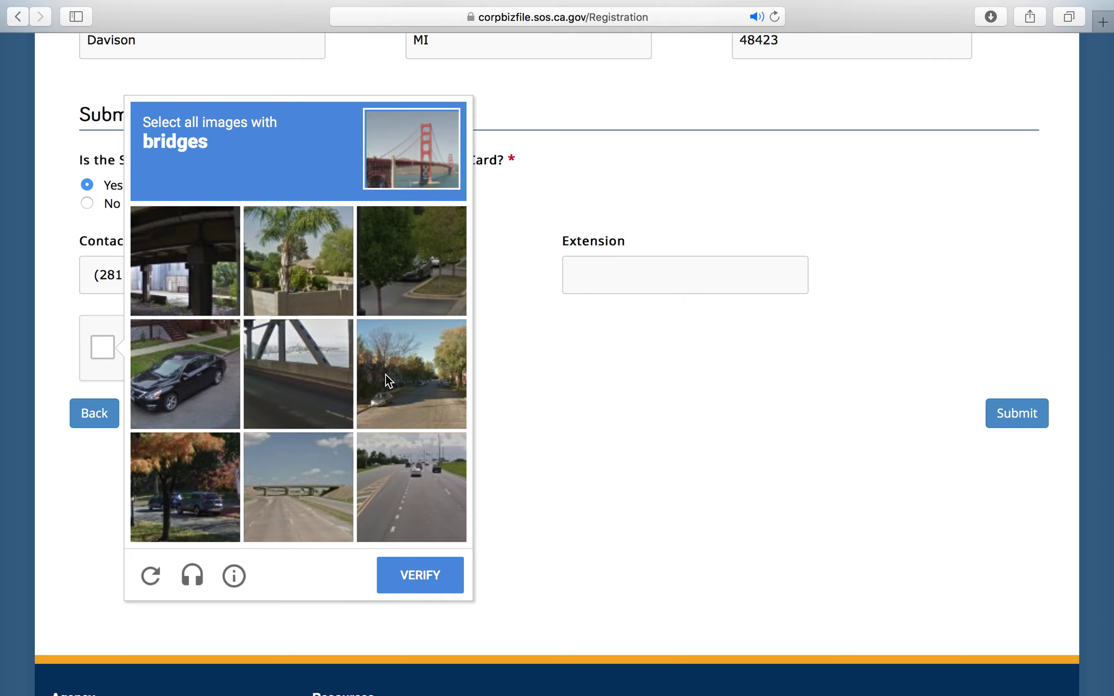
pyautogui.click(154, 252)
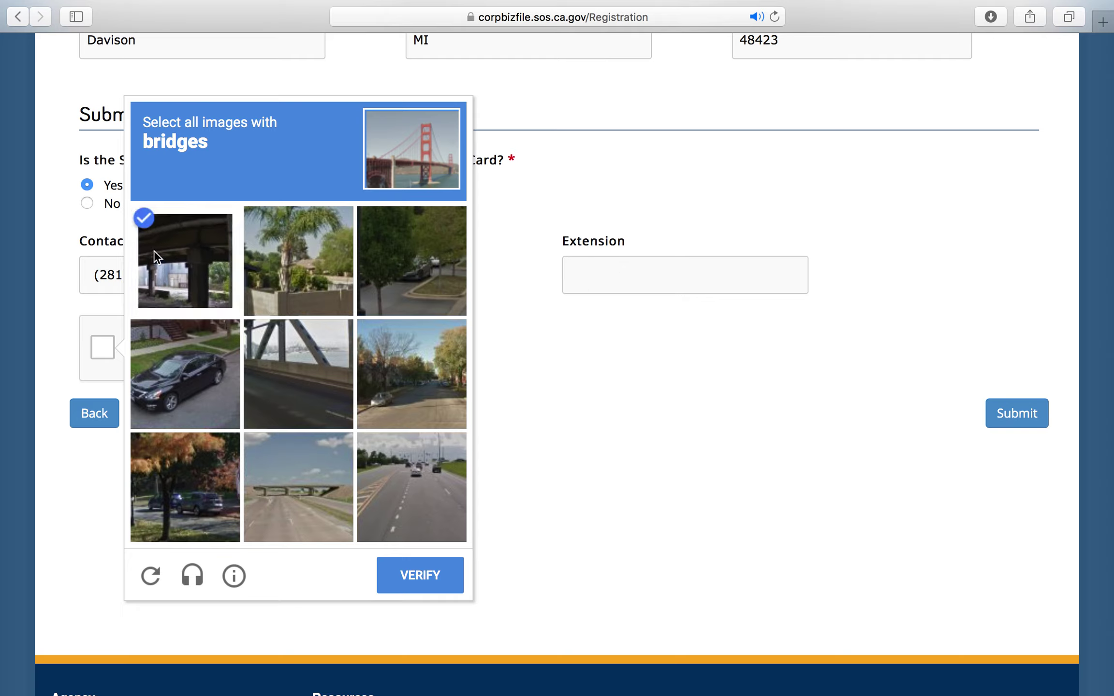
pyautogui.click(298, 376)
pyautogui.click(305, 501)
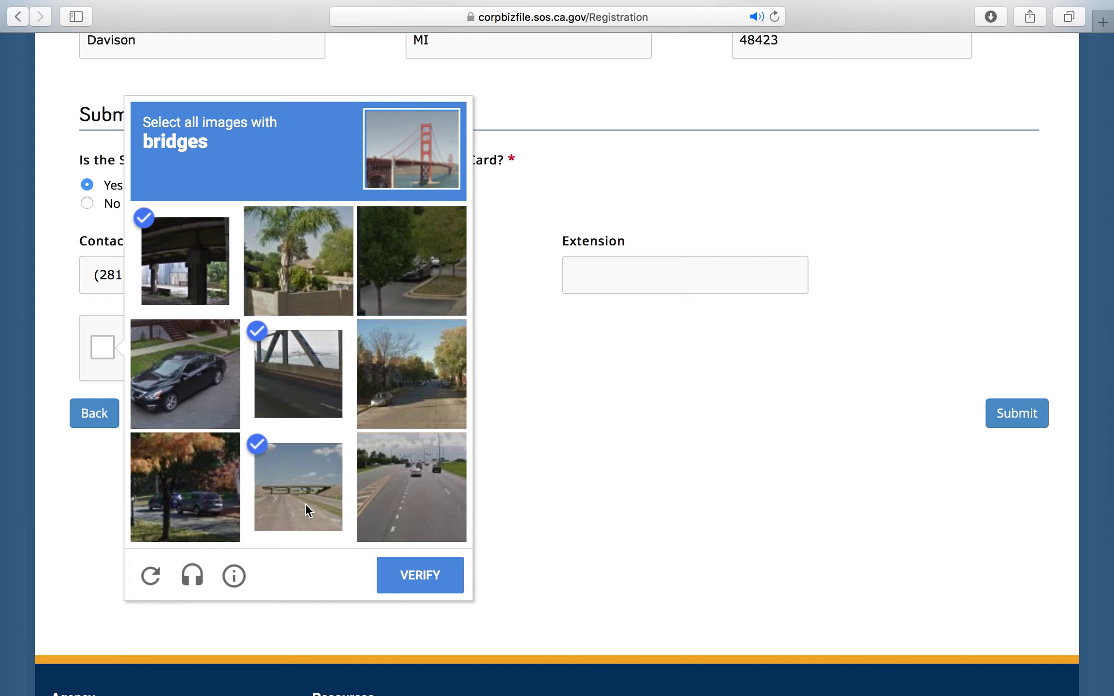
pyautogui.click(420, 578)
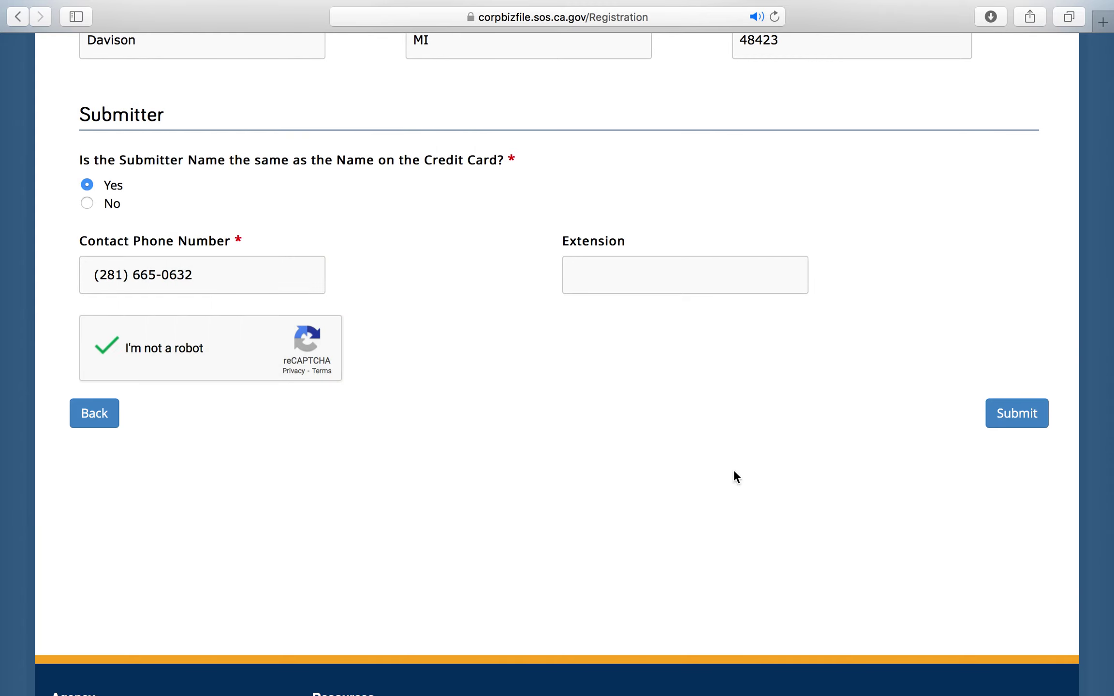
pyautogui.click(1039, 419)
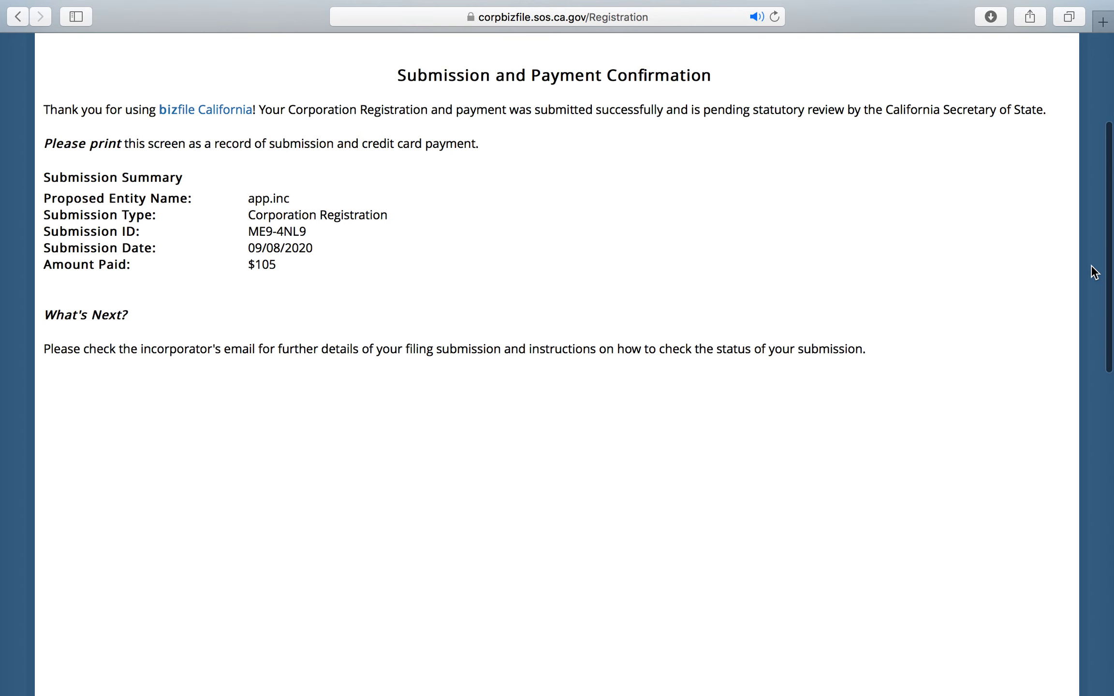
pyautogui.scroll(3, 1093, 271)
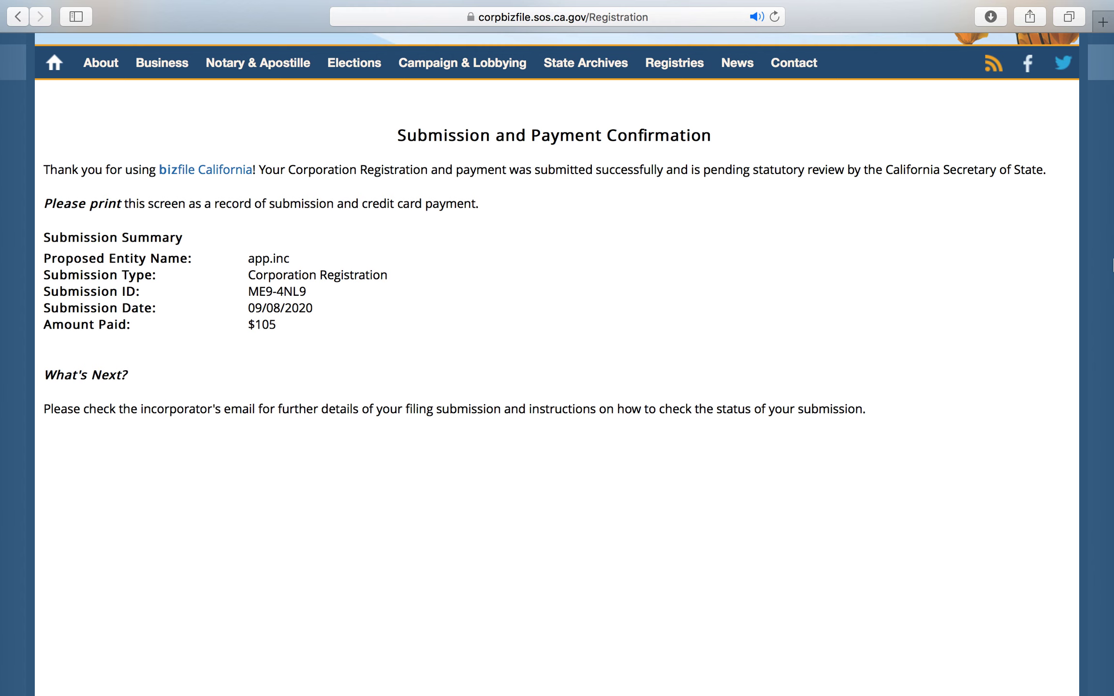
pyautogui.scroll(5, 1110, 265)
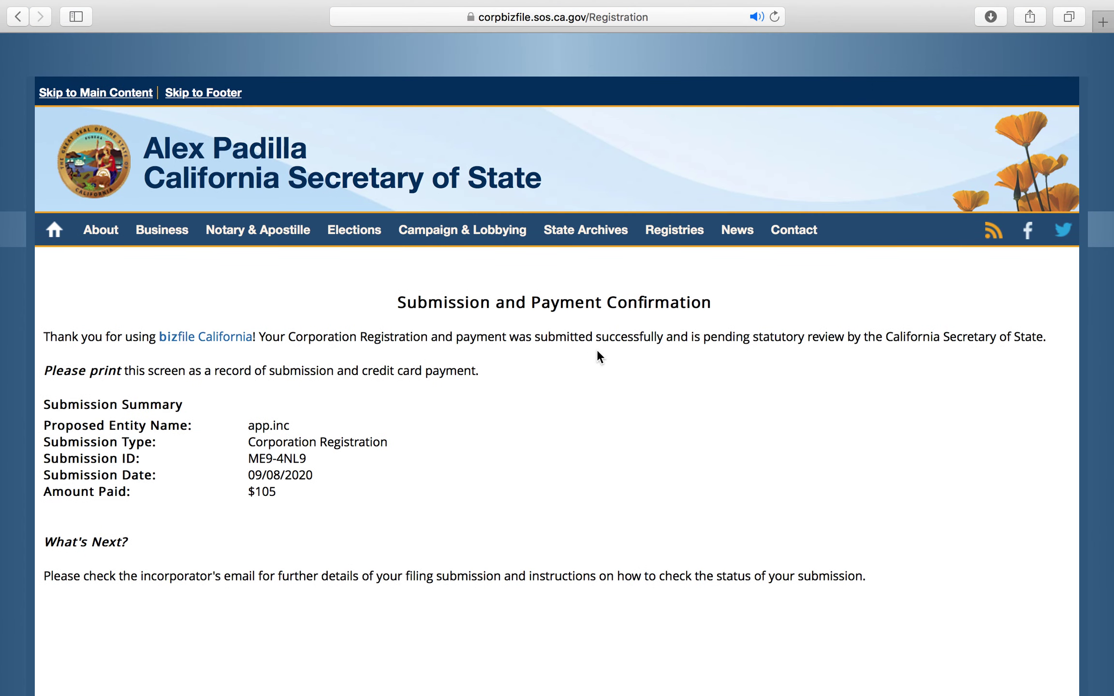
pyautogui.tripleClick(652, 338)
pyautogui.click(744, 386)
pyautogui.tripleClick(452, 371)
pyautogui.click(665, 383)
pyautogui.click(1005, 8)
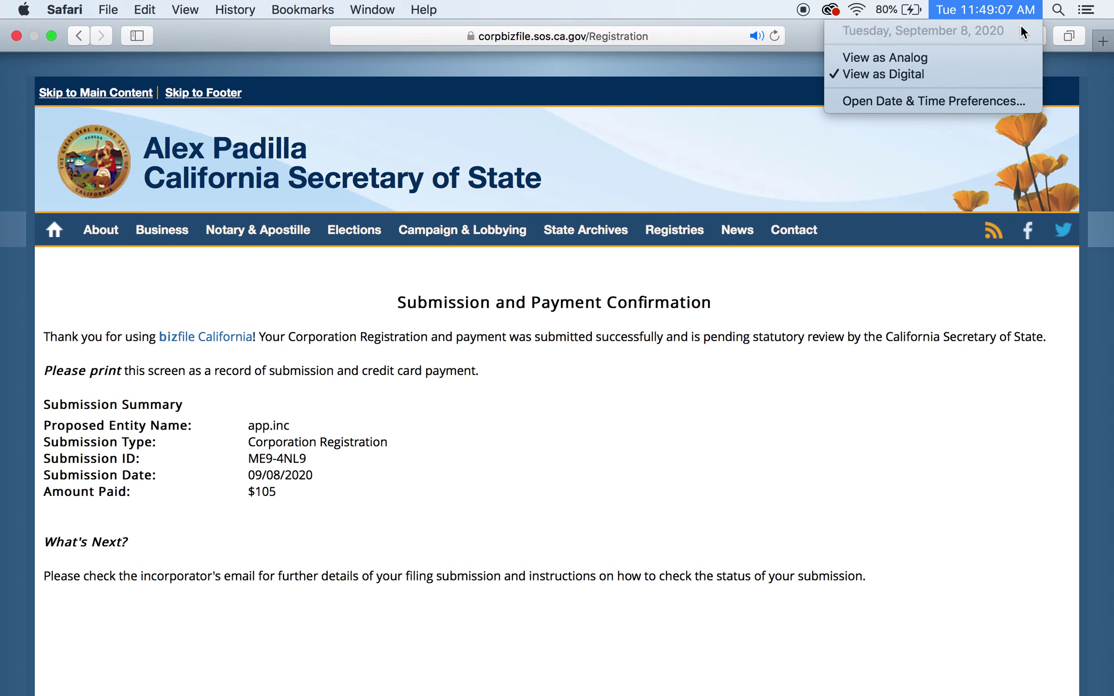
pyautogui.click(906, 407)
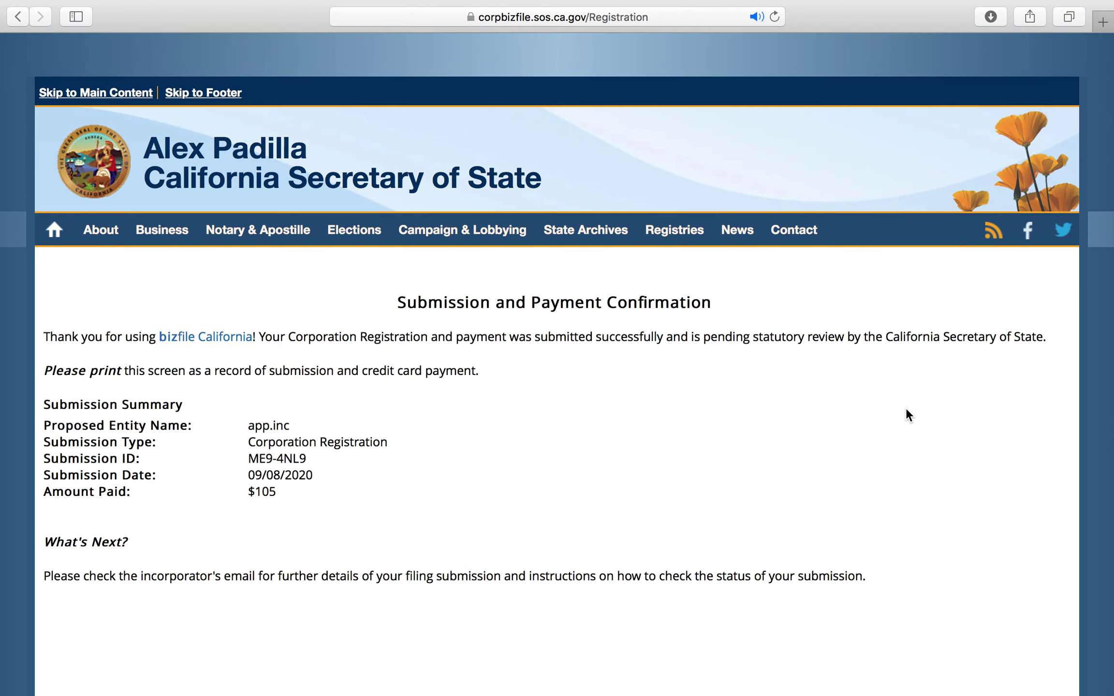
pyautogui.press('space')
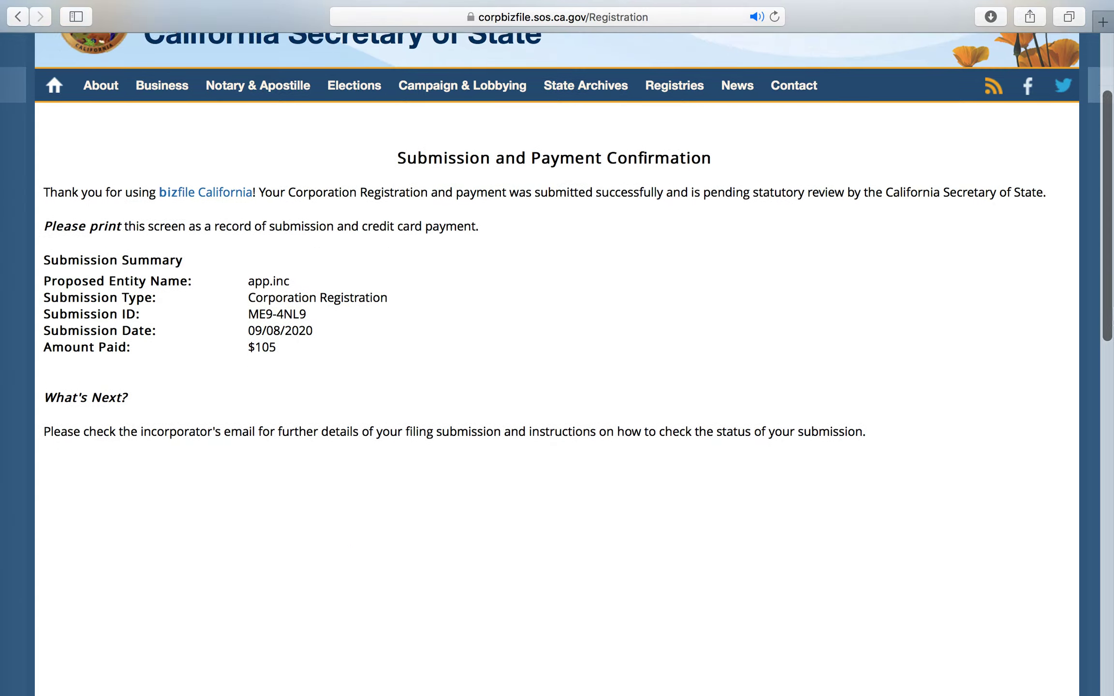
pyautogui.scroll(-5, 556, 362)
pyautogui.scroll(2, 556, 362)
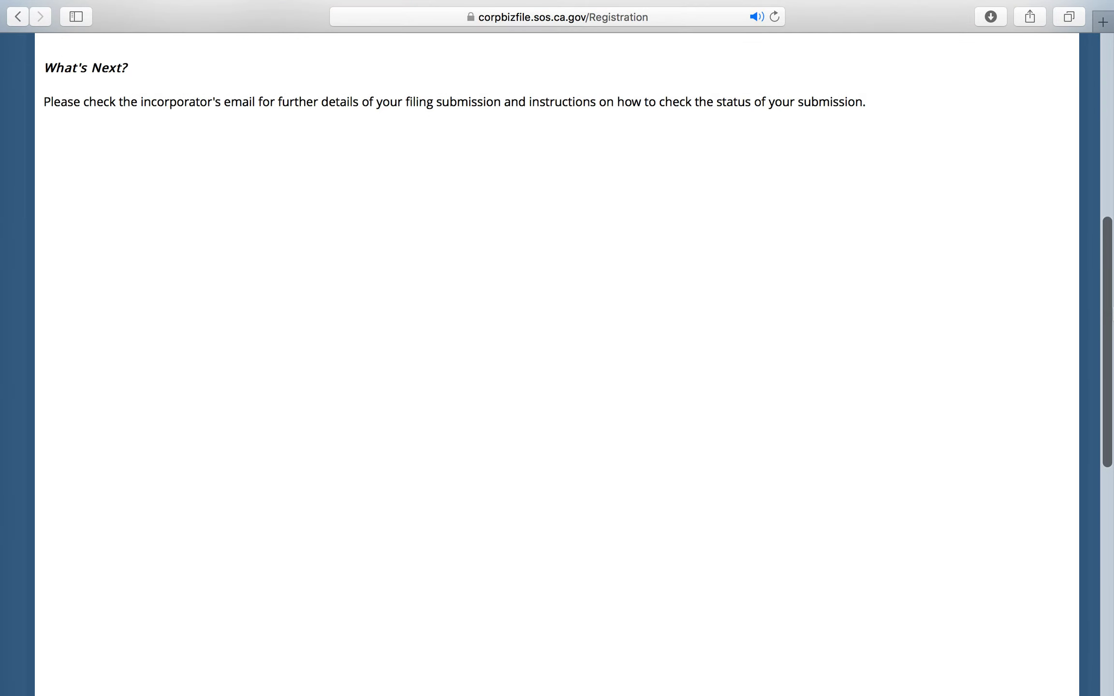
pyautogui.tripleClick(372, 106)
pyautogui.click(911, 112)
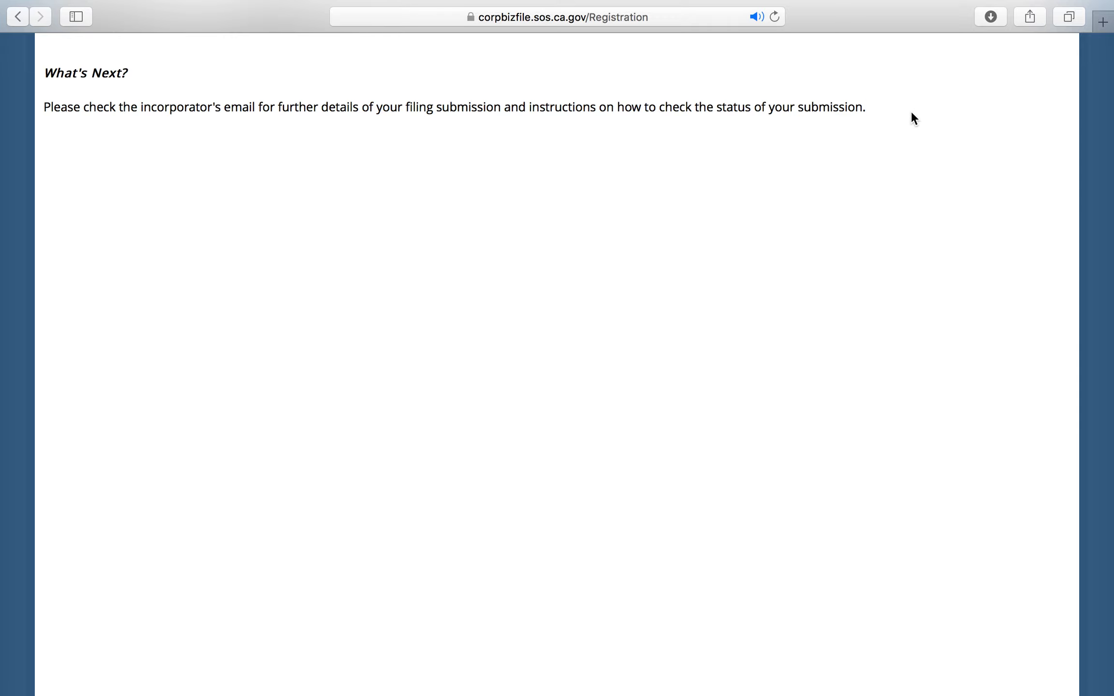
pyautogui.scroll(-10, 556, 362)
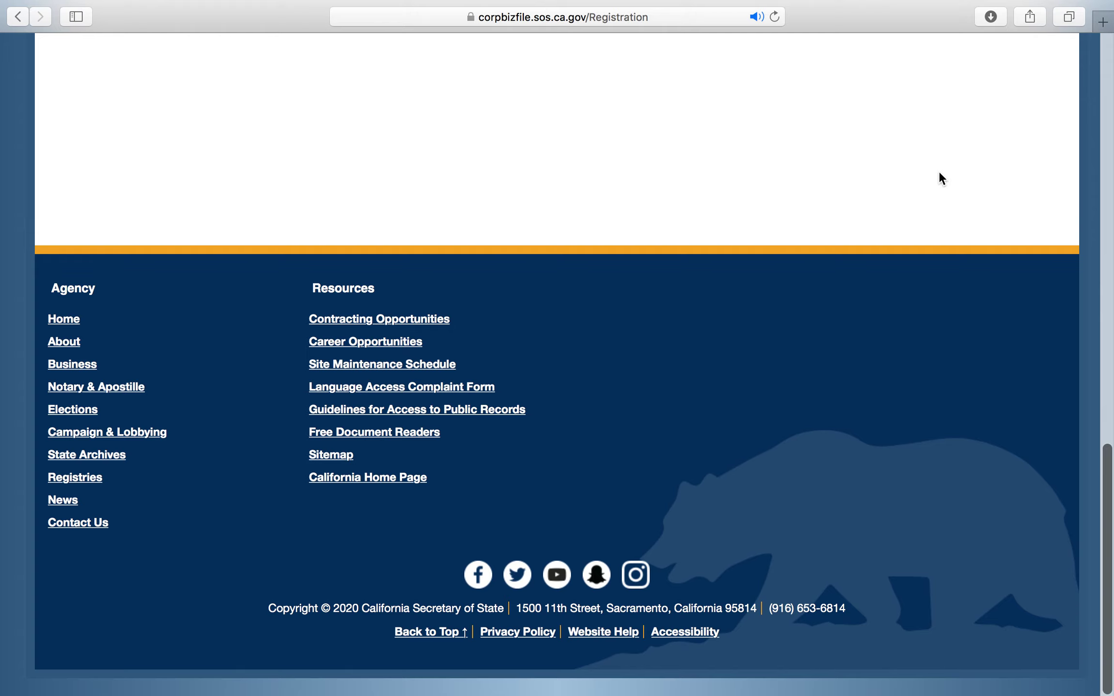
pyautogui.scroll(15, 556, 362)
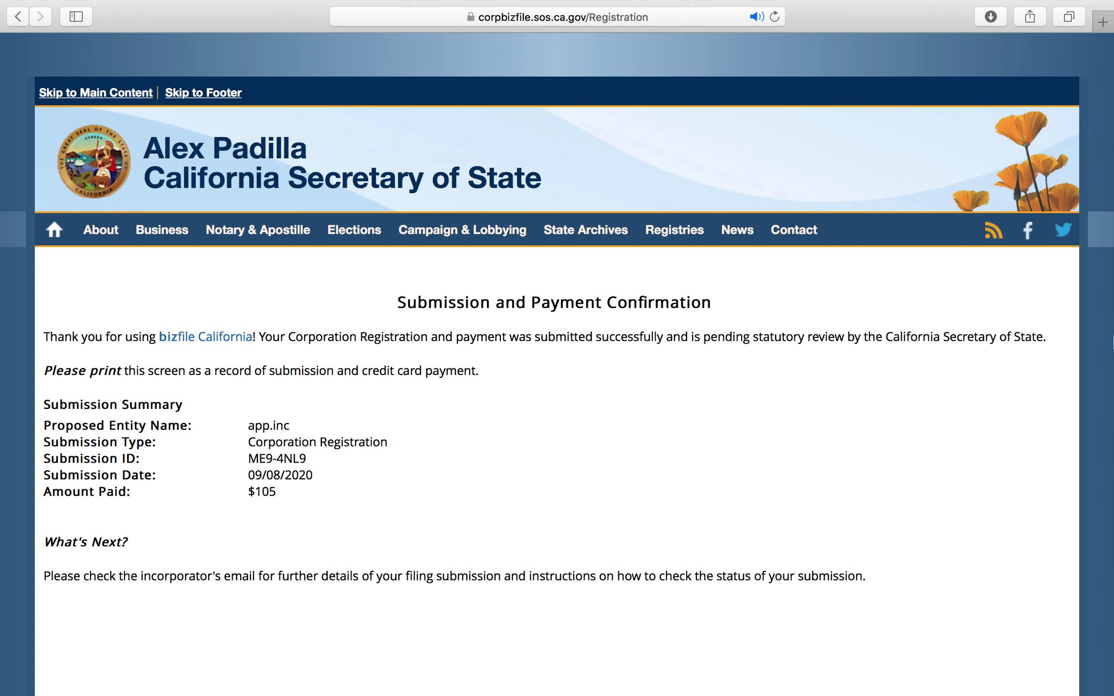
pyautogui.moveTo(1056, 4)
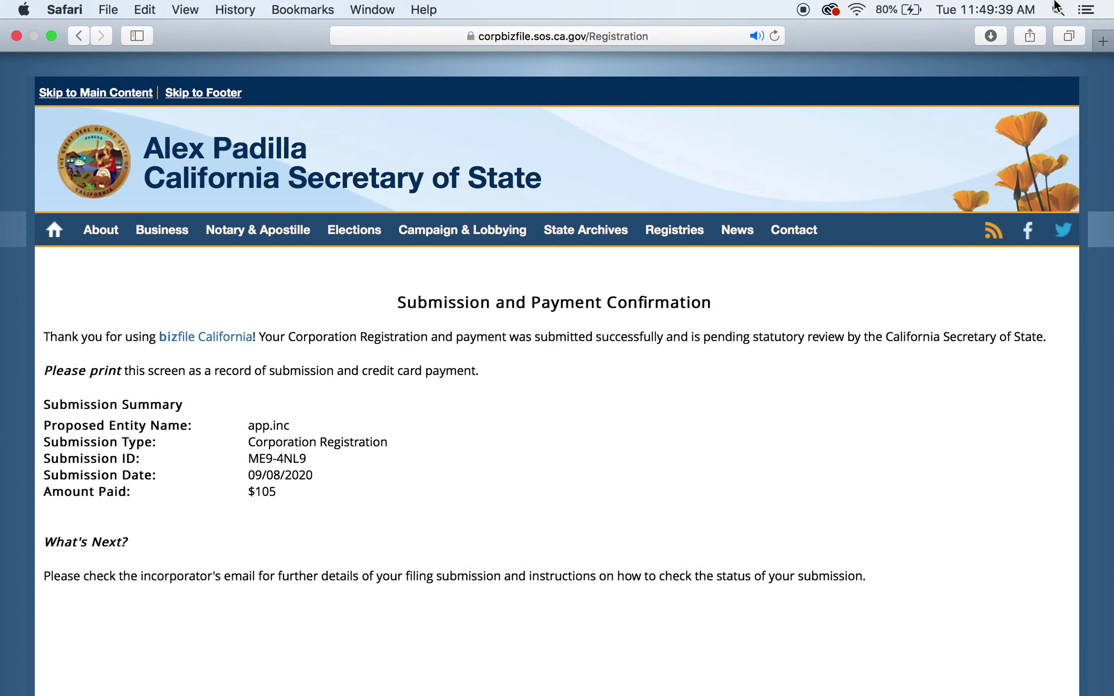
pyautogui.click(1019, 10)
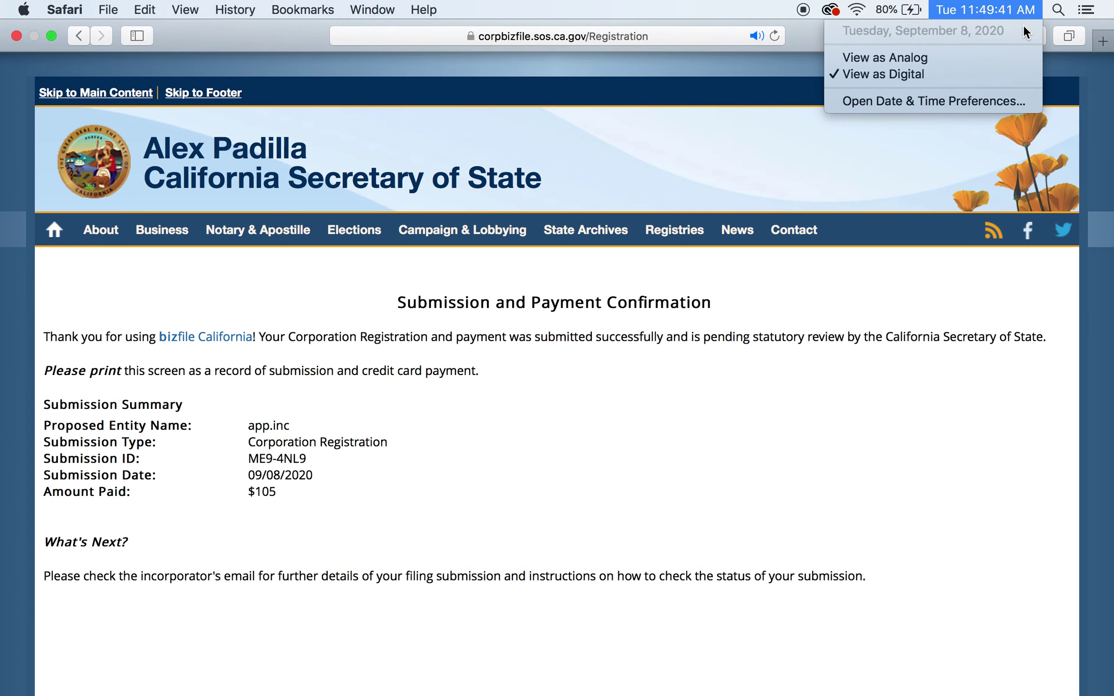